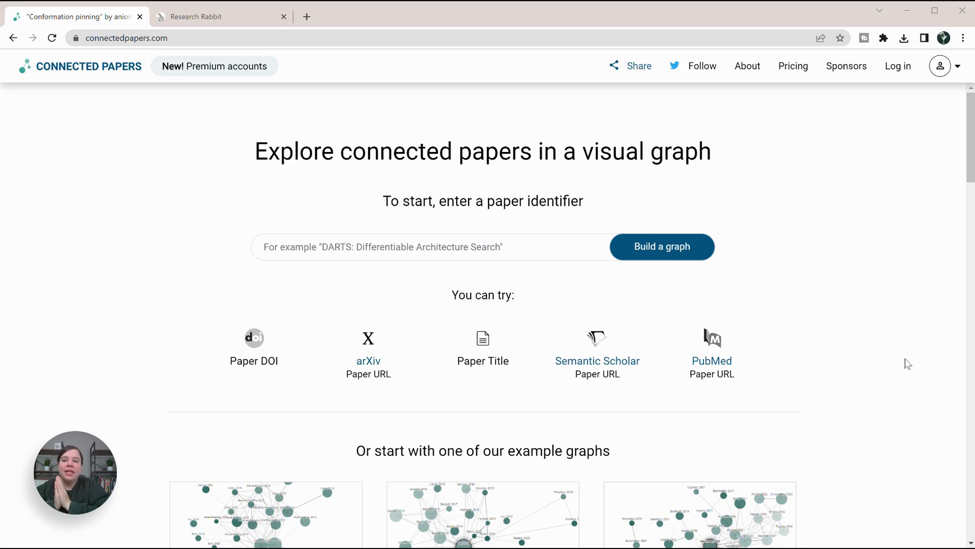
Step: Search Connected Papers for 'Steroid Ion Mobility' and open the 'Steroid analysis by ion mobility spectrometry' graph
left_click(188, 15)
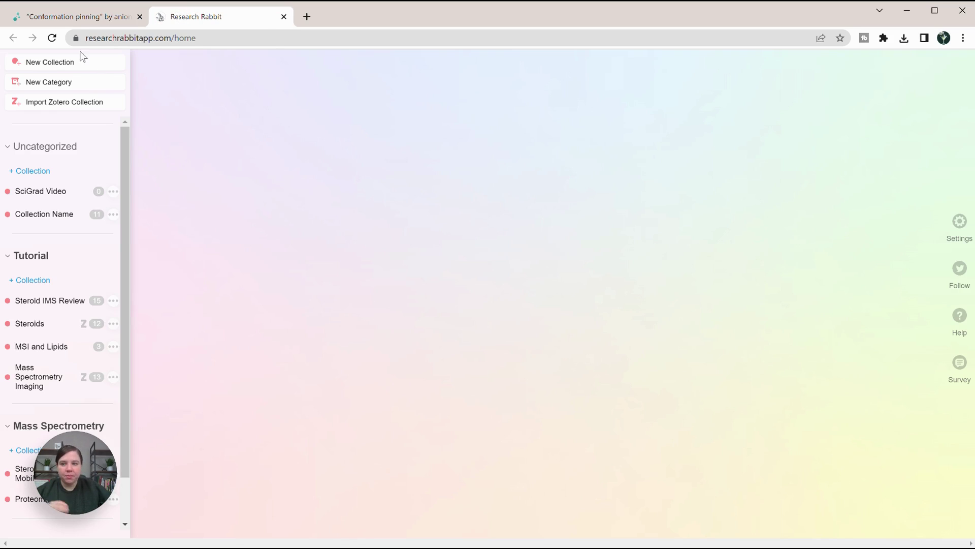
left_click(78, 23)
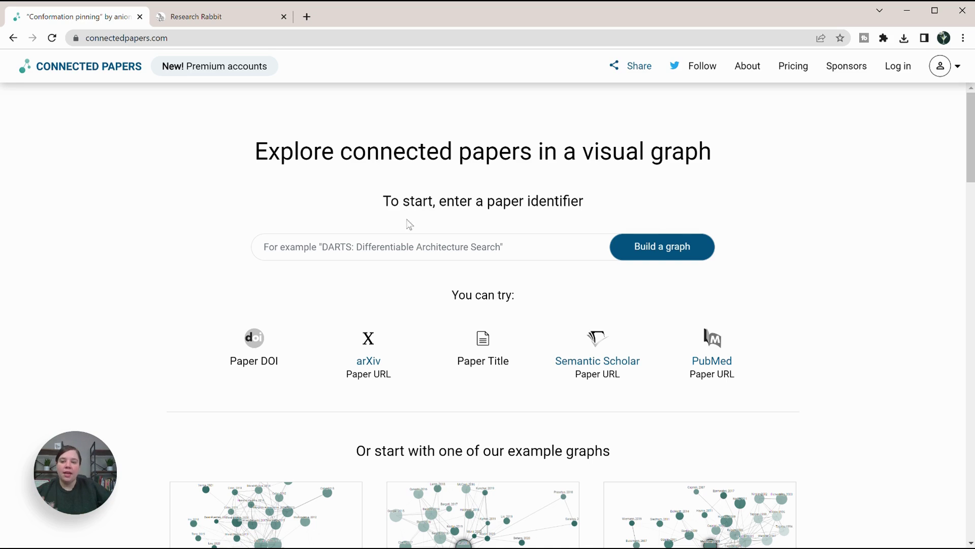
left_click(407, 258)
type("S")
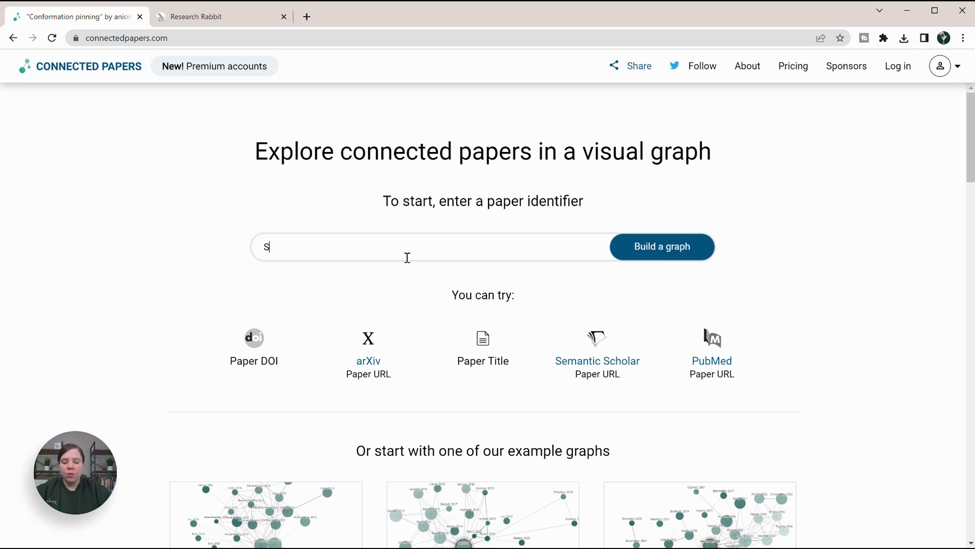
type("teroid Io")
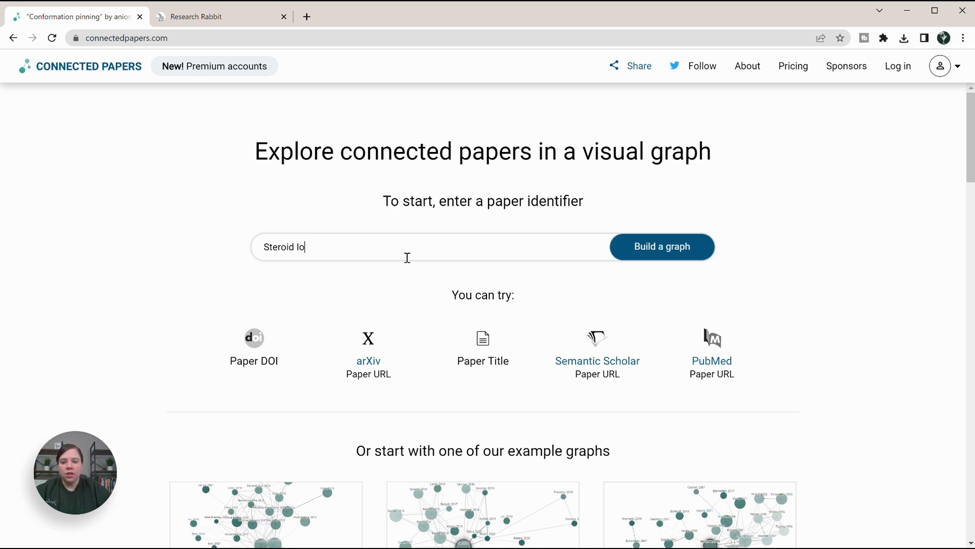
type("n Mobilit")
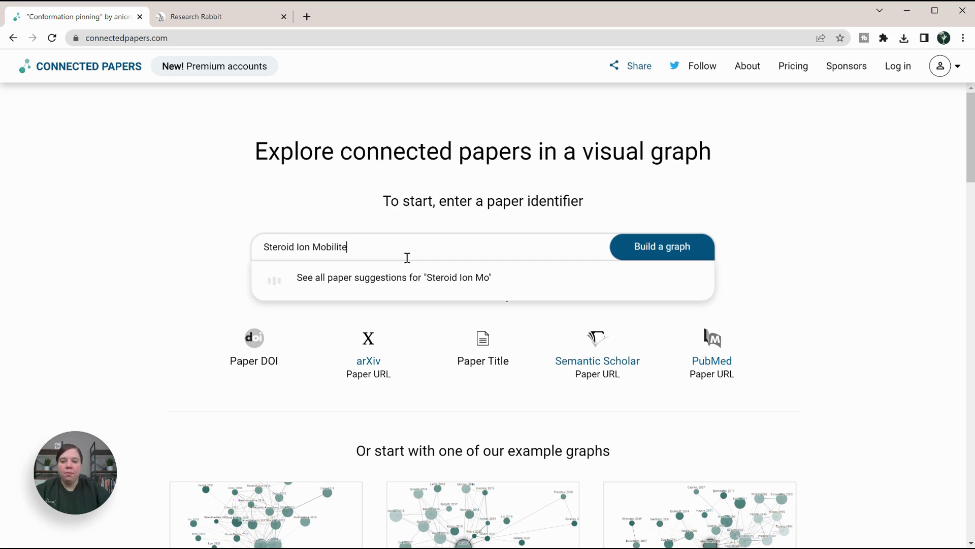
type("e")
key("BackSpace")
key("alt+Left")
type("S")
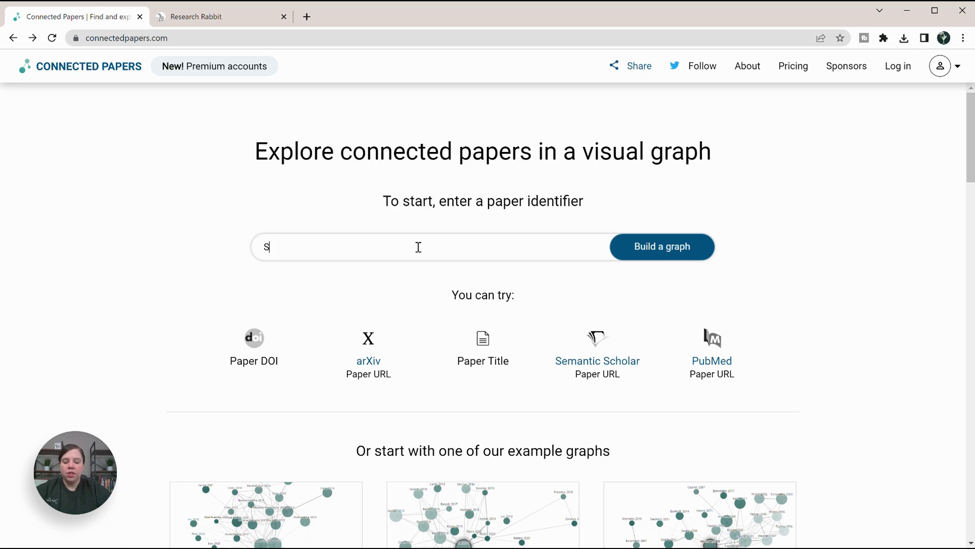
type("teroid Ion ")
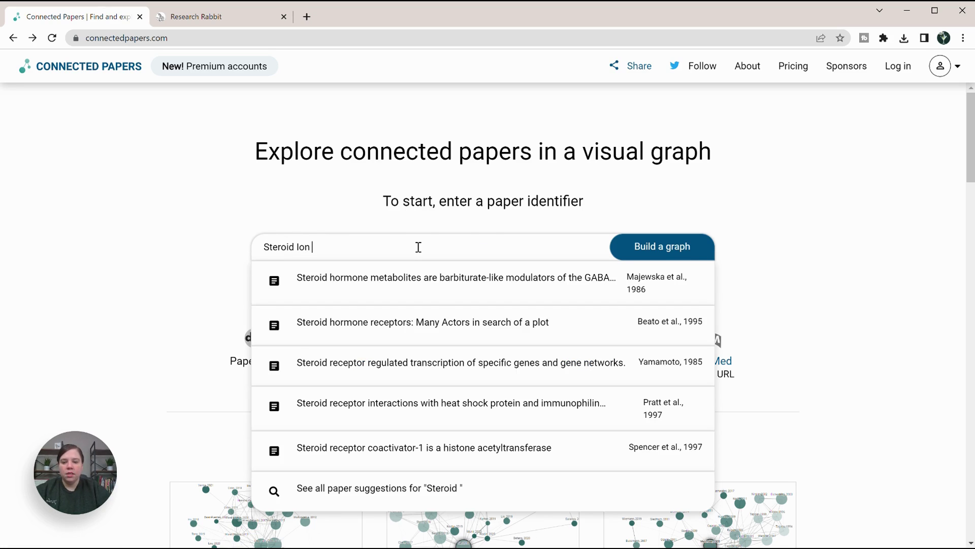
type("Mobility")
key("Return")
scroll(533, 213, "down", 6)
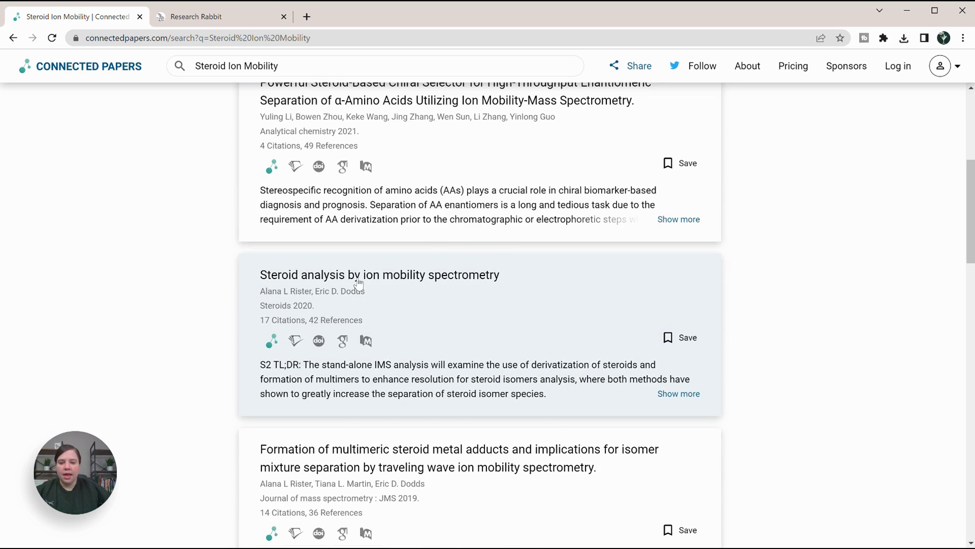
left_click(358, 281)
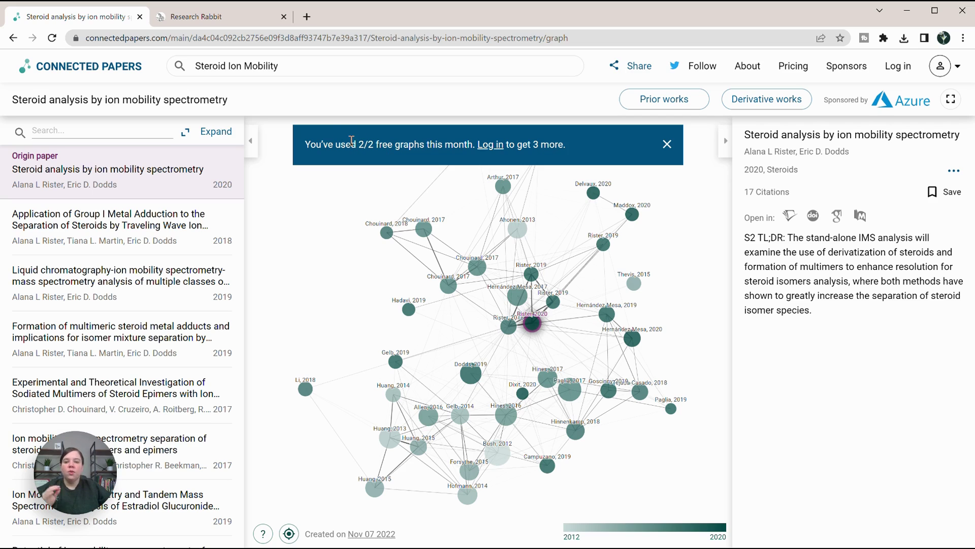
Step: Dismiss the 2/2 free graphs notice and zoom out to see the whole steroid graph
left_click(666, 145)
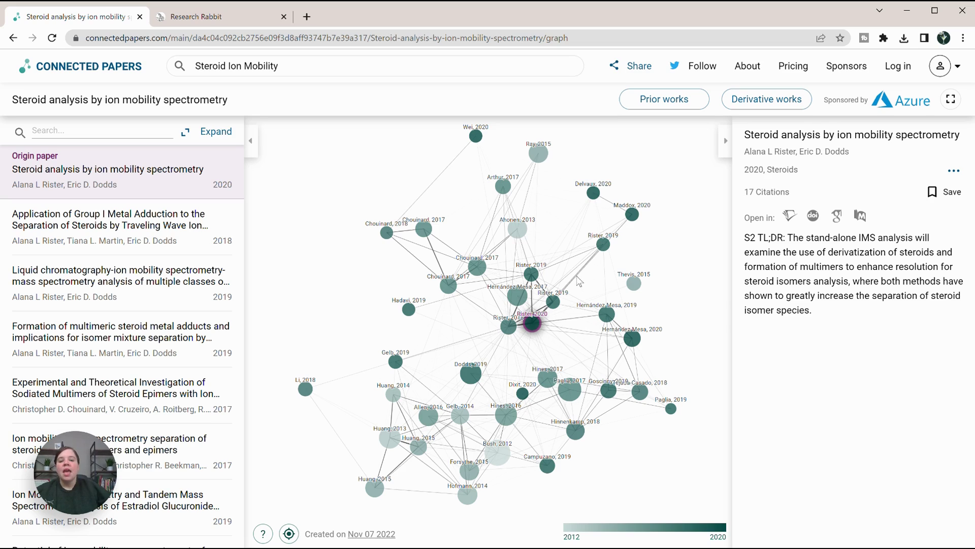
scroll(522, 318, "down", 1)
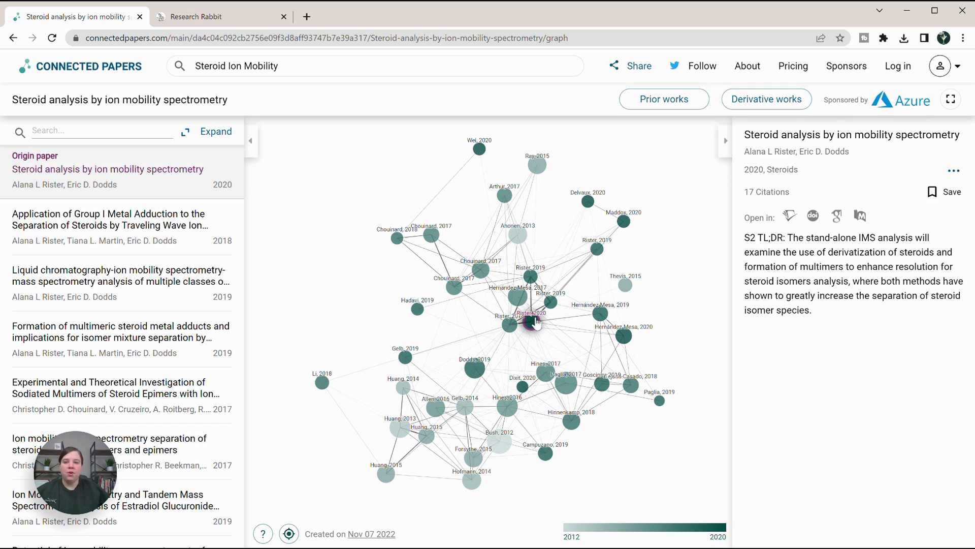
Step: Preview the Group I metal adduction paper, then scroll the list to the 2019 glycopeptide paper
left_click(126, 222)
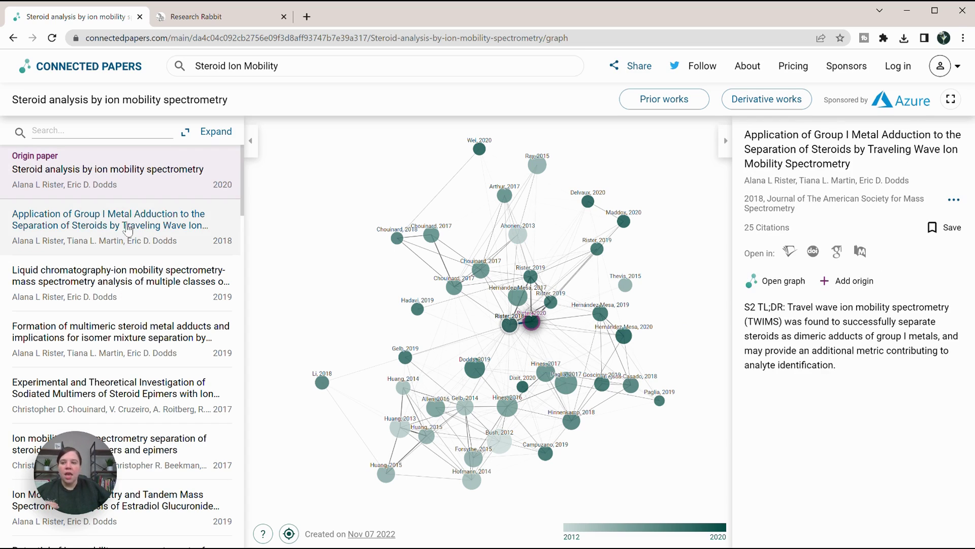
scroll(128, 221, "down", 5)
scroll(128, 222, "down", 2)
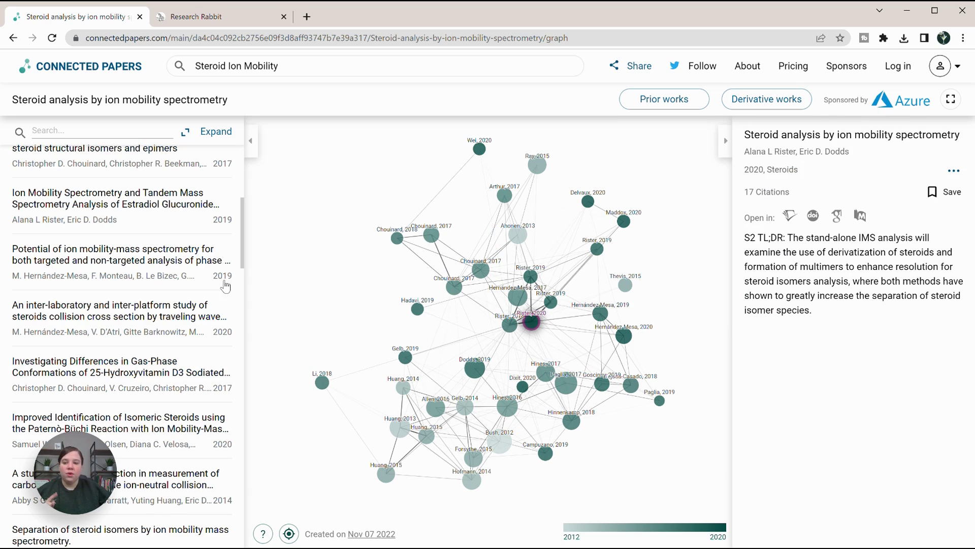
scroll(76, 264, "down", 7)
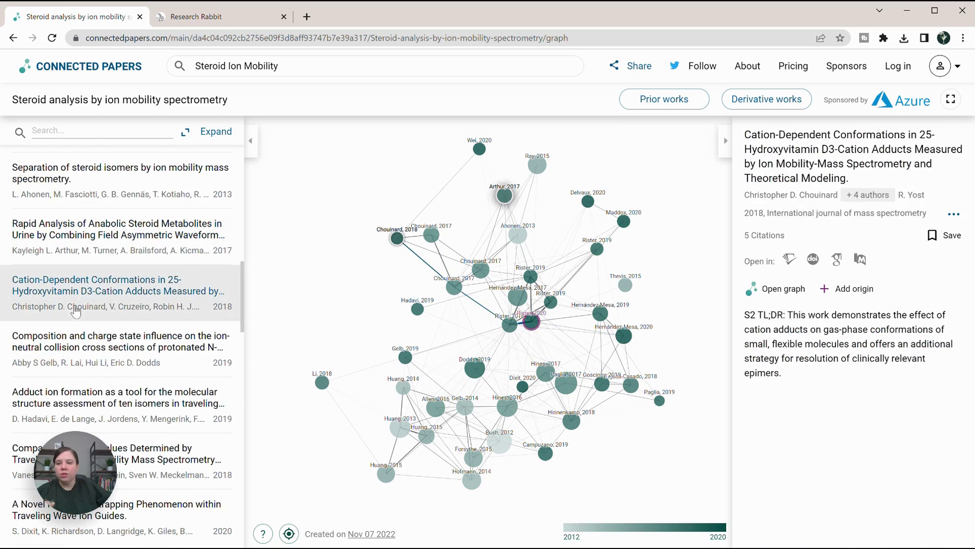
Step: Download the graph's papers as a .bib file from the expanded table, then collapse it
left_click(194, 132)
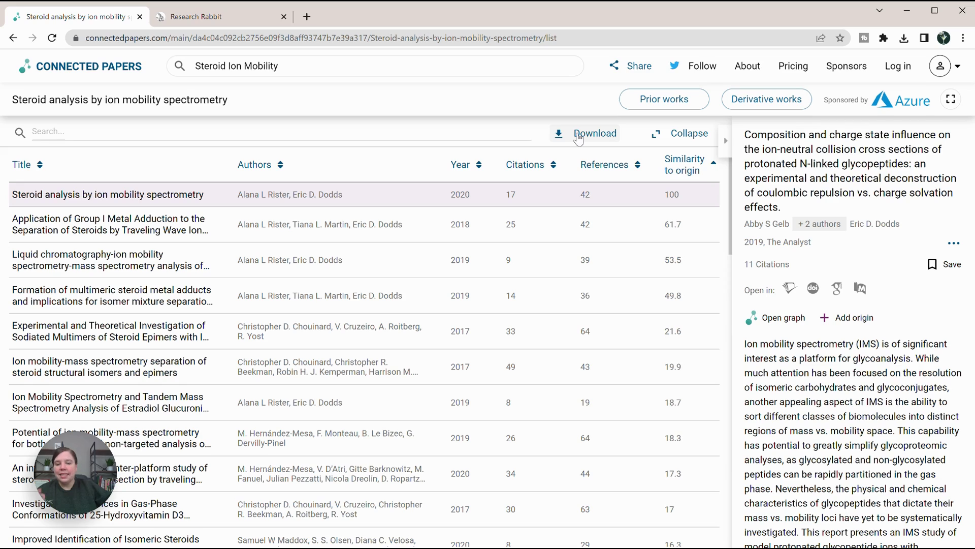
left_click(578, 136)
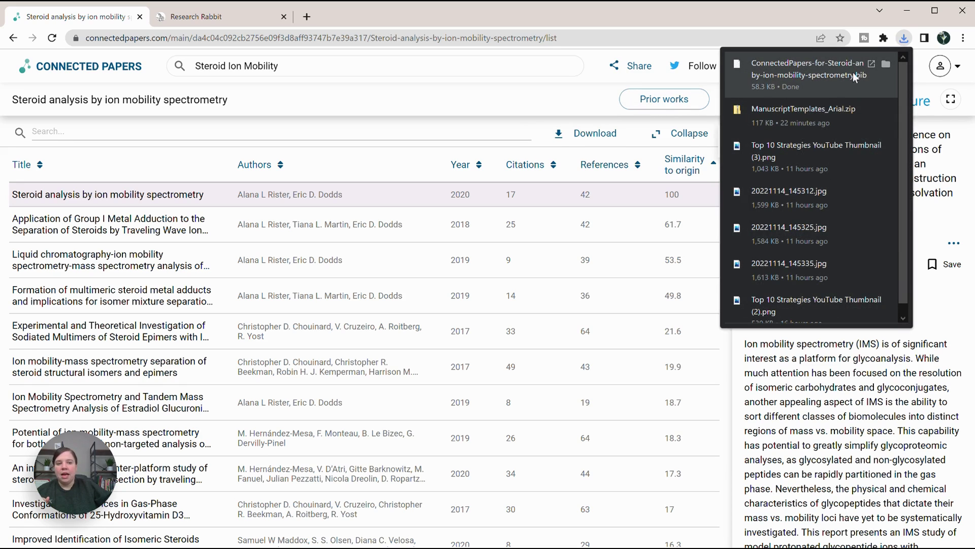
left_click(694, 142)
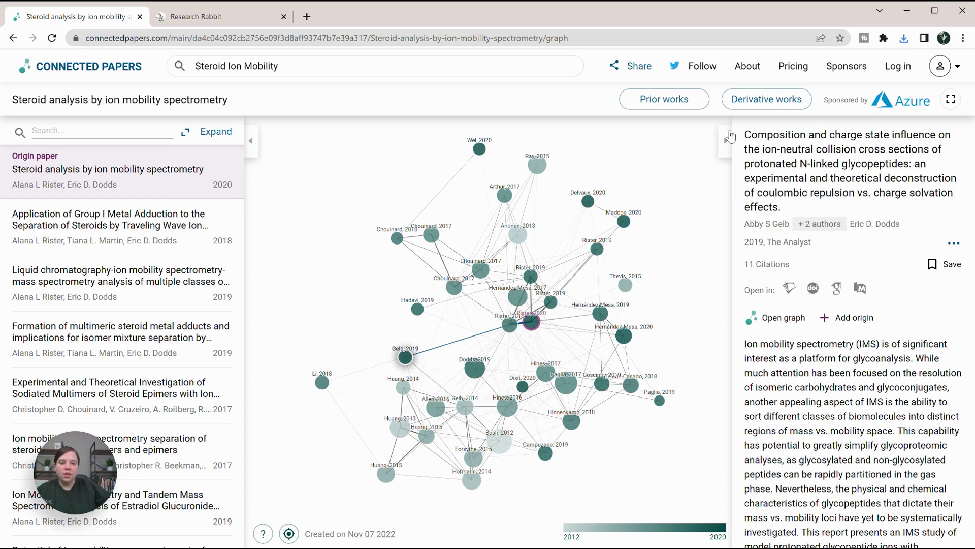
left_click(786, 99)
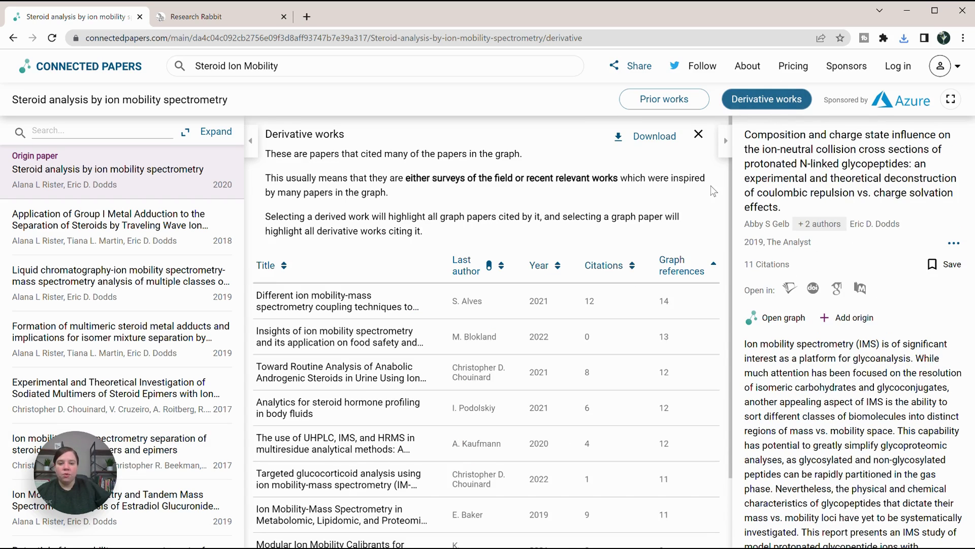
scroll(446, 206, "down", 2)
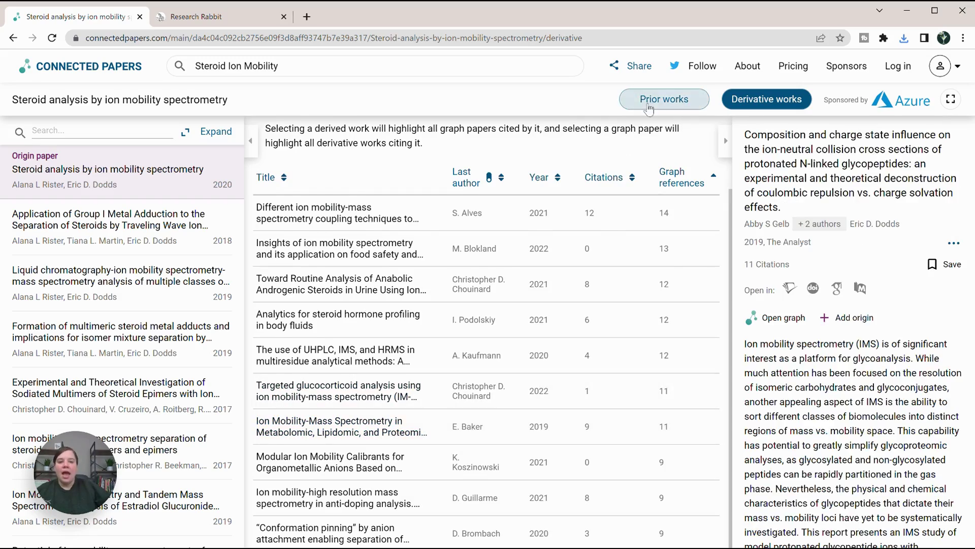
left_click(648, 108)
scroll(417, 414, "down", 3)
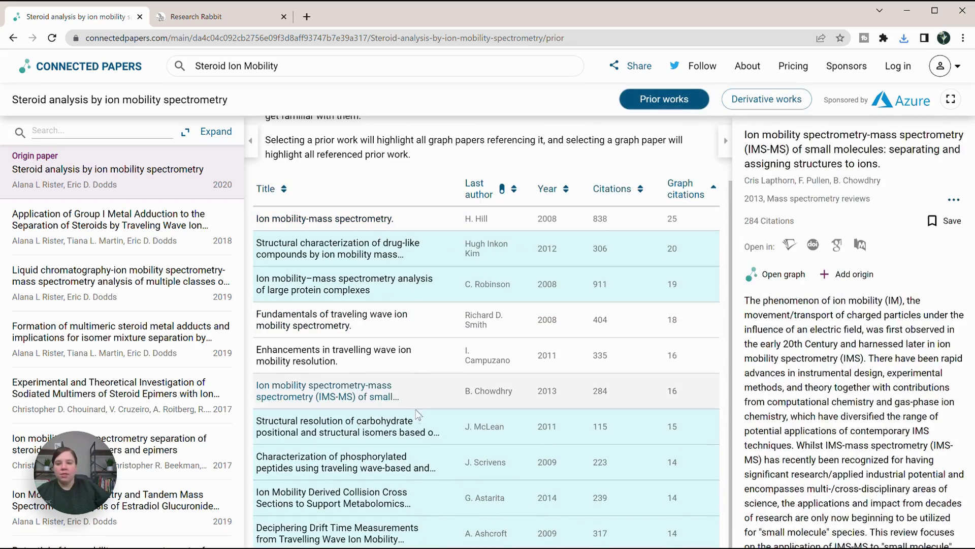
scroll(404, 285, "up", 3)
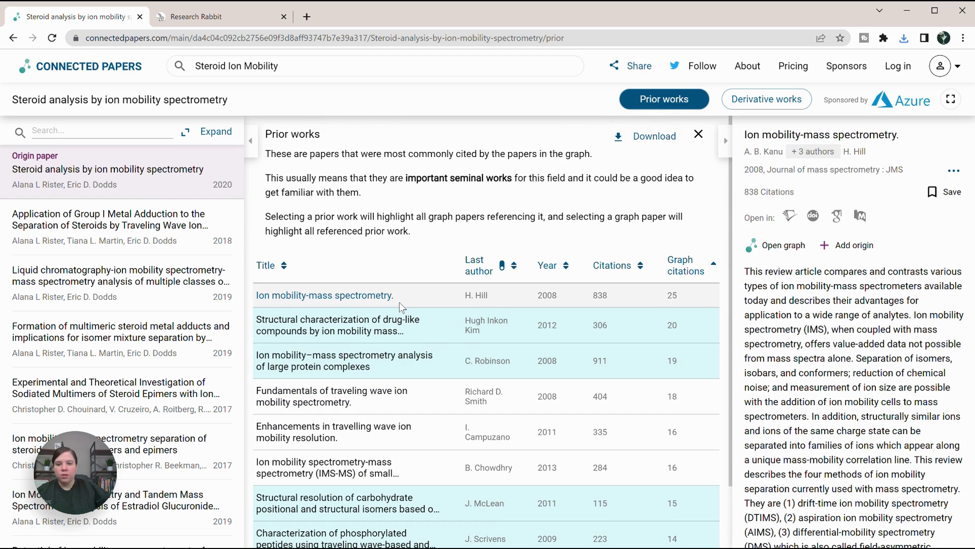
key("Escape")
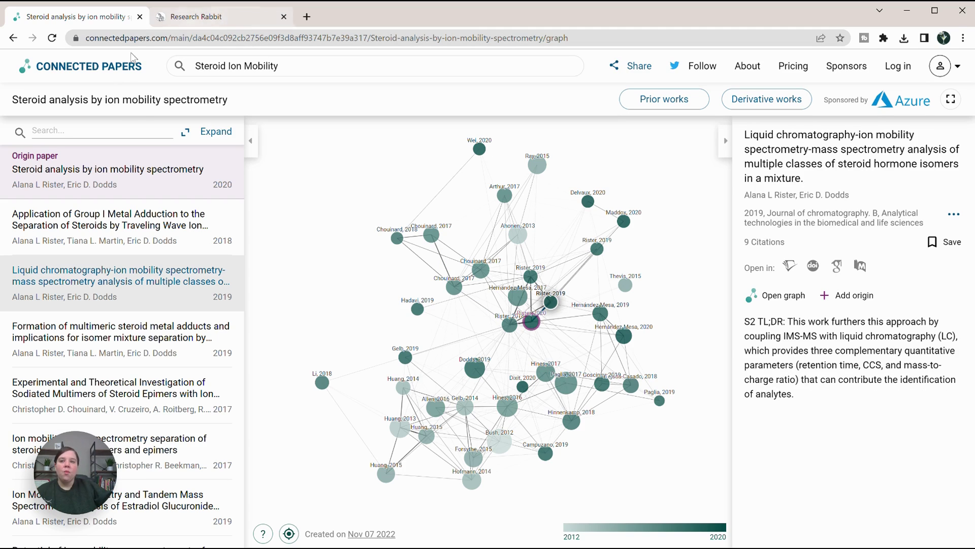
Step: Create a 'Steroid IOn Mobility Review' collection under Tutorial and open it
left_click(175, 17)
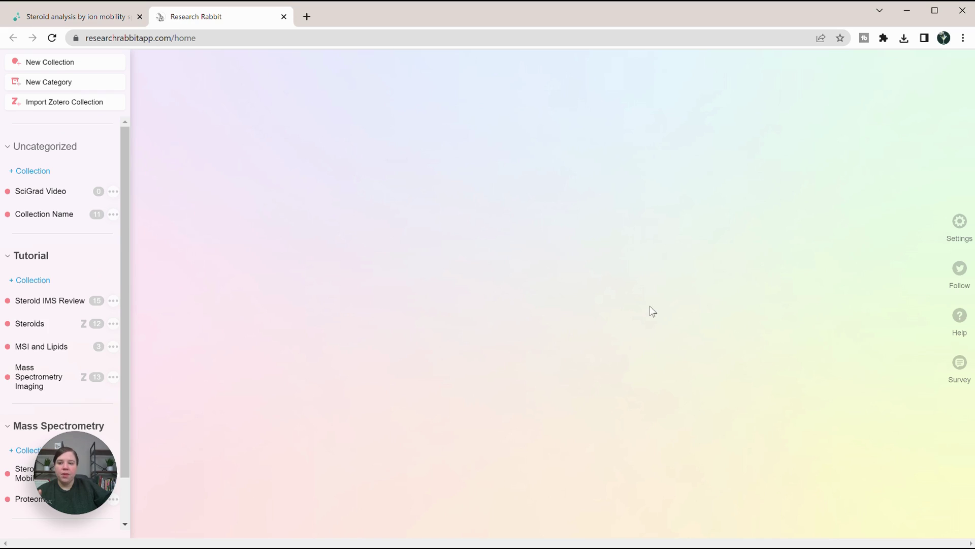
left_click(24, 284)
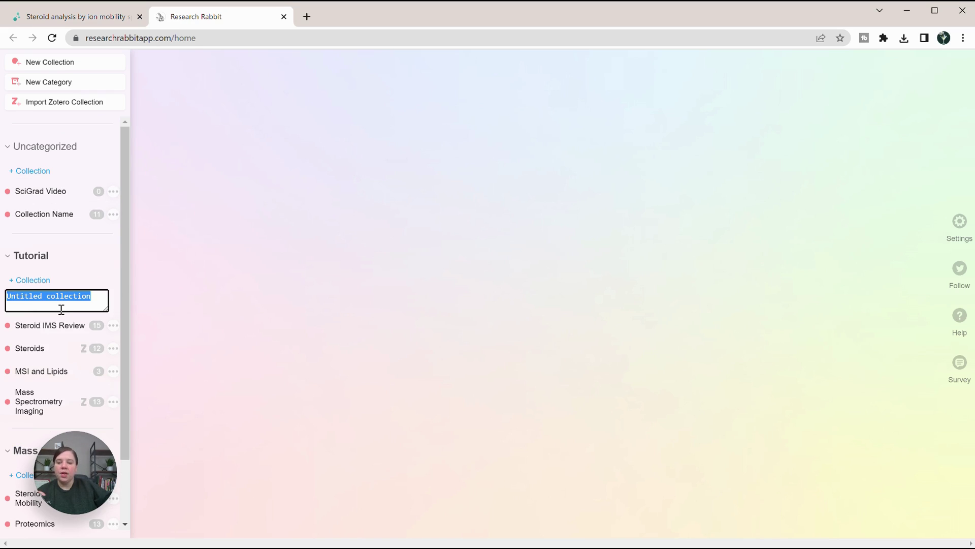
type("Steroid")
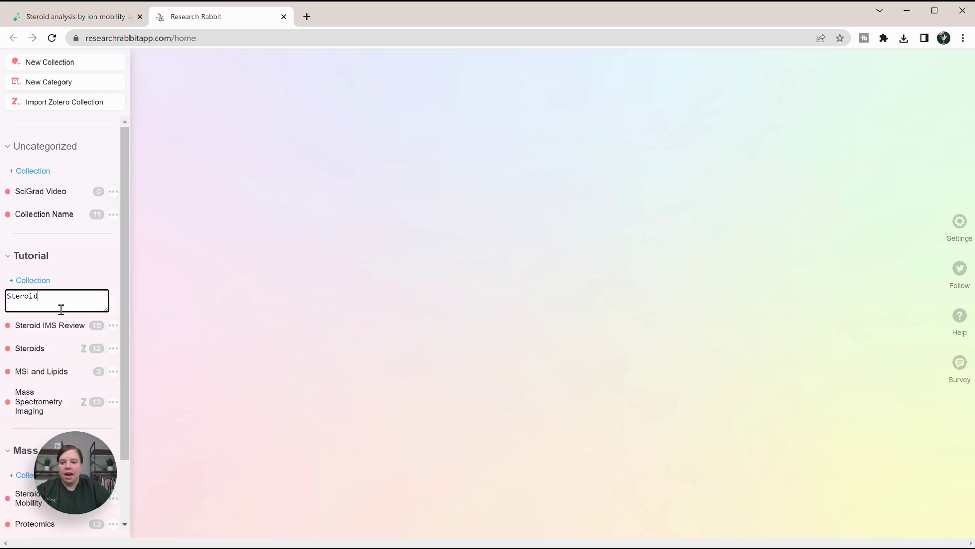
type(" IOn Mobi")
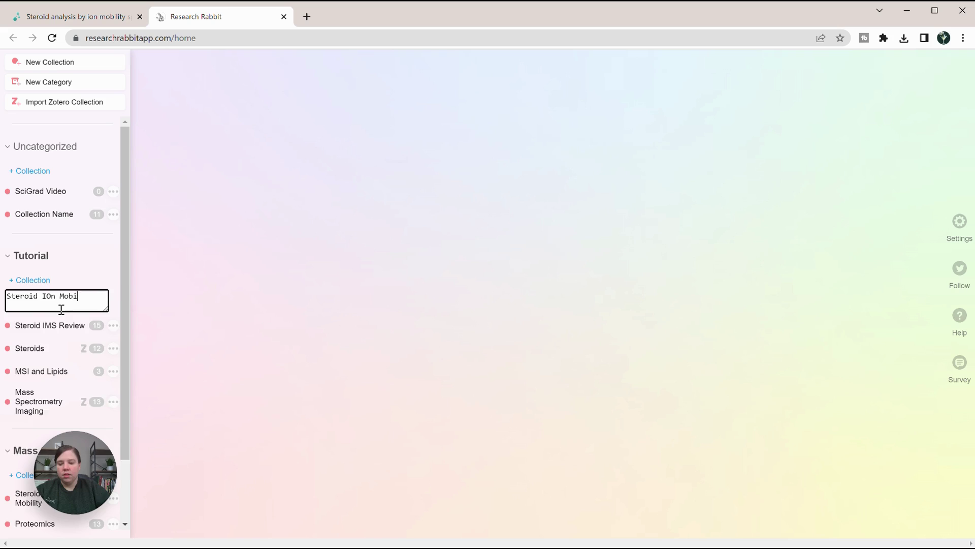
type("lity Review")
key("Return")
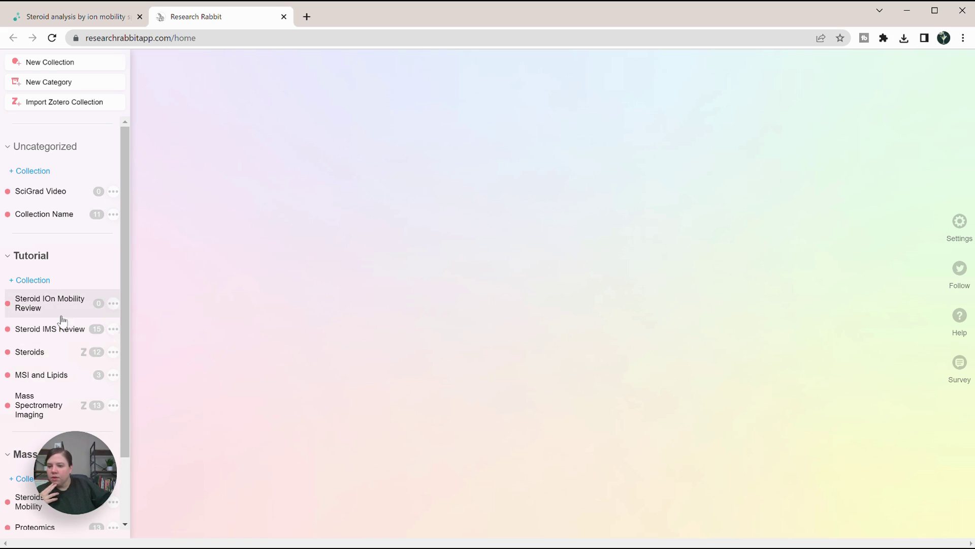
scroll(60, 319, "down", 2)
left_click(45, 230)
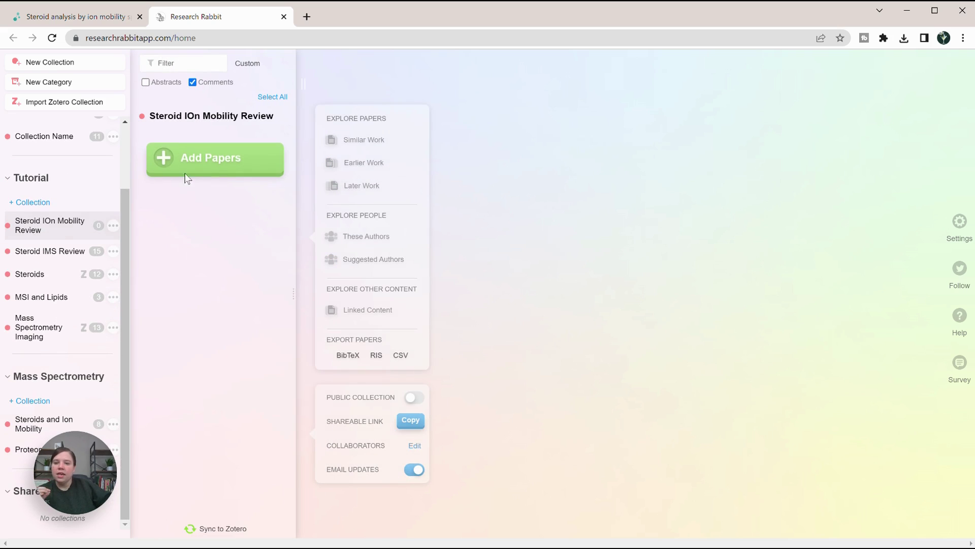
Step: Add the 2020 Rister/Dodds steroid ion mobility paper and give it the comment 'This is awesome'
left_click(213, 164)
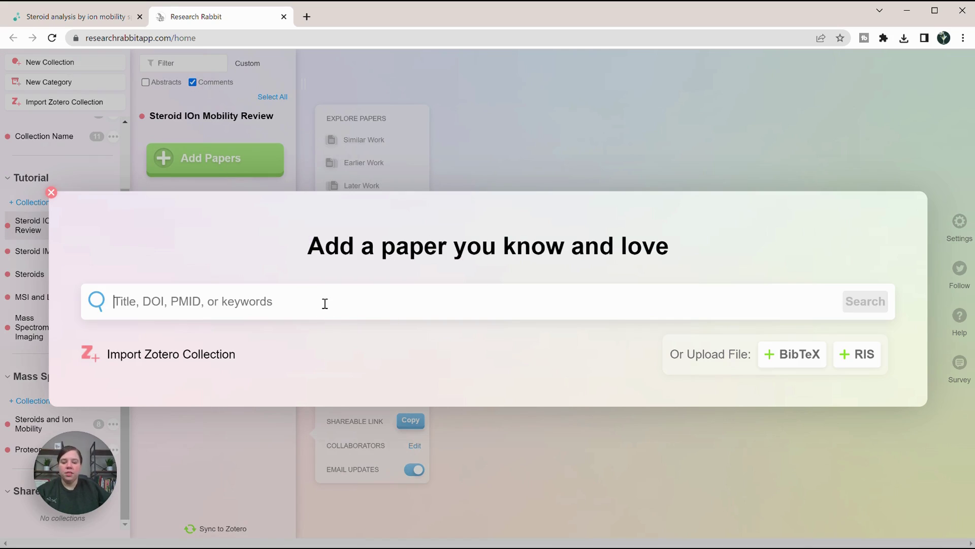
type("Steroid Ion Mobility")
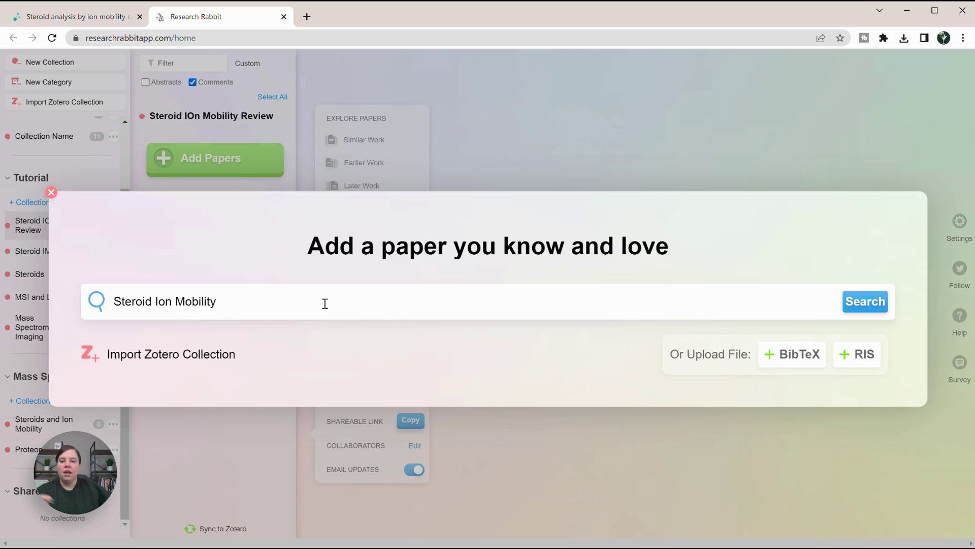
left_click(863, 303)
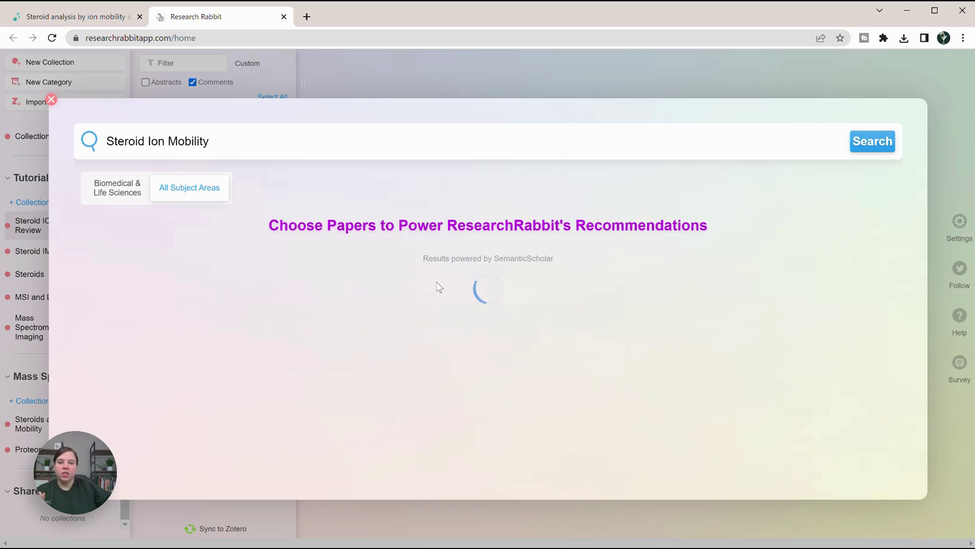
scroll(152, 244, "down", 6)
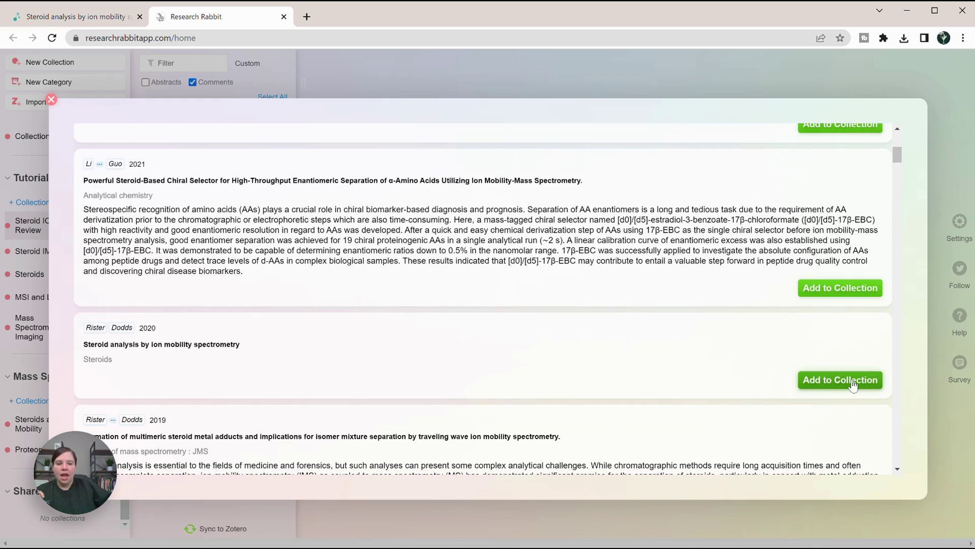
left_click(815, 380)
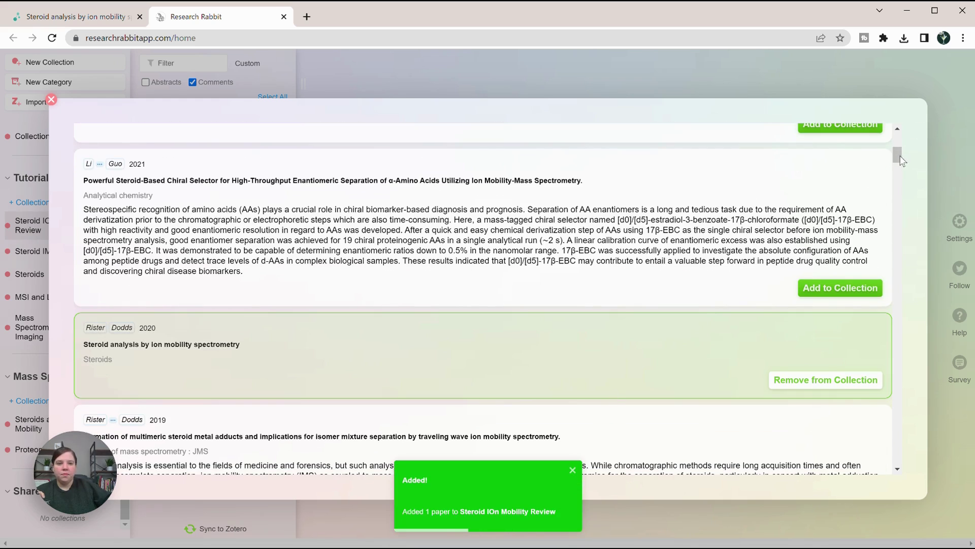
left_click(946, 108)
left_click(240, 204)
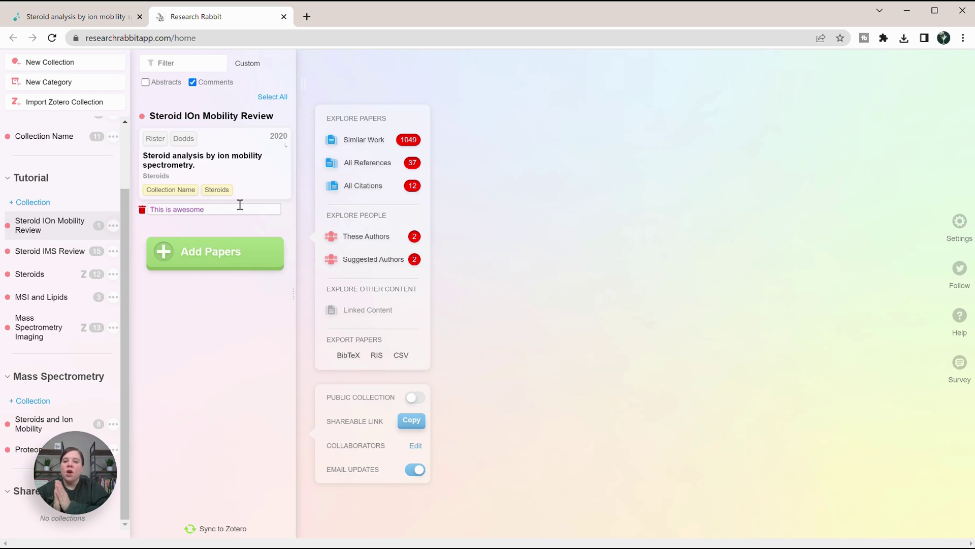
left_click(383, 76)
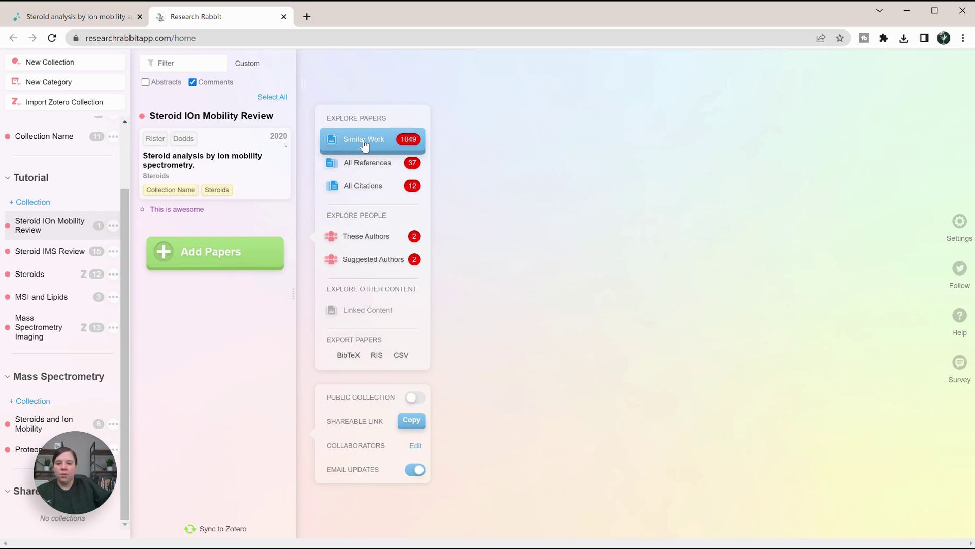
Step: Map the paper's 37 references as a network and compare it with the Connected Papers graph
left_click(365, 166)
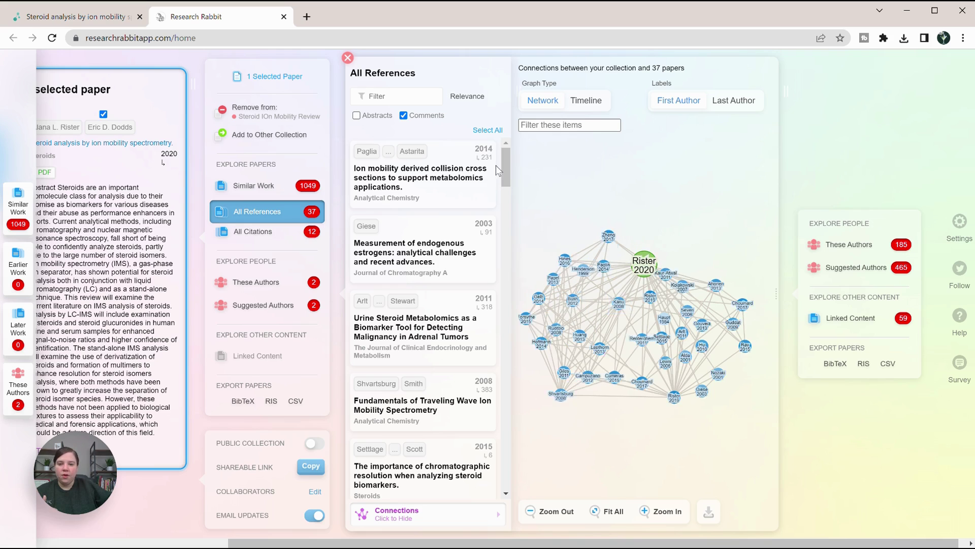
left_click_drag(502, 163, 504, 263)
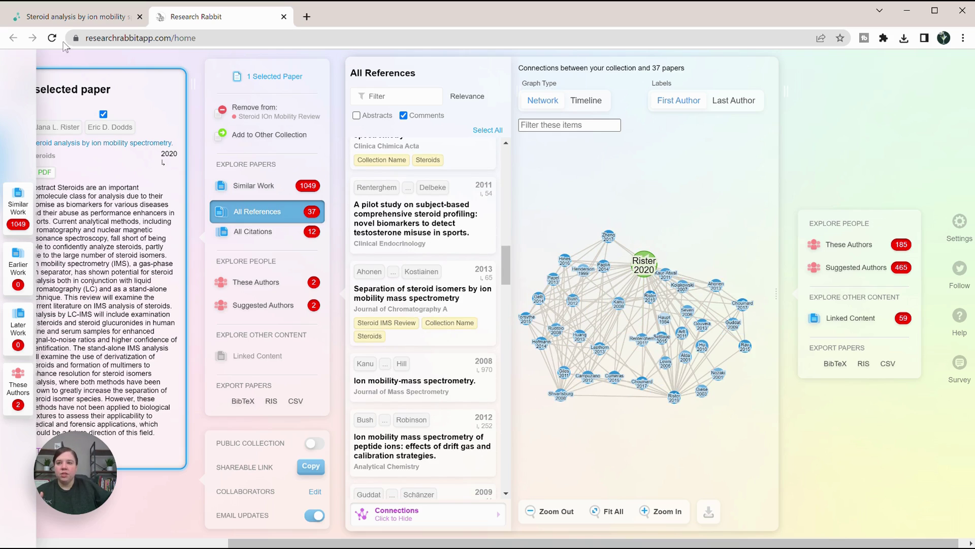
left_click(76, 17)
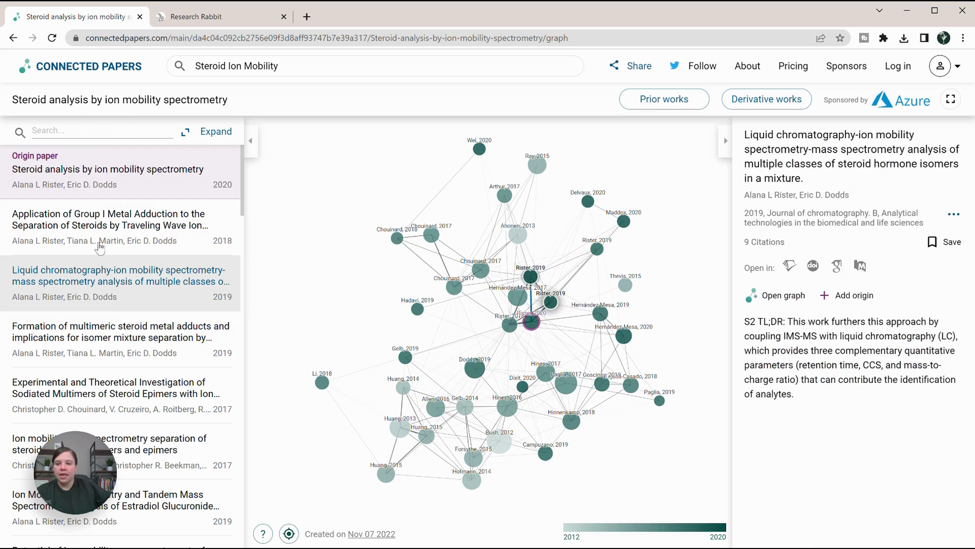
left_click(203, 17)
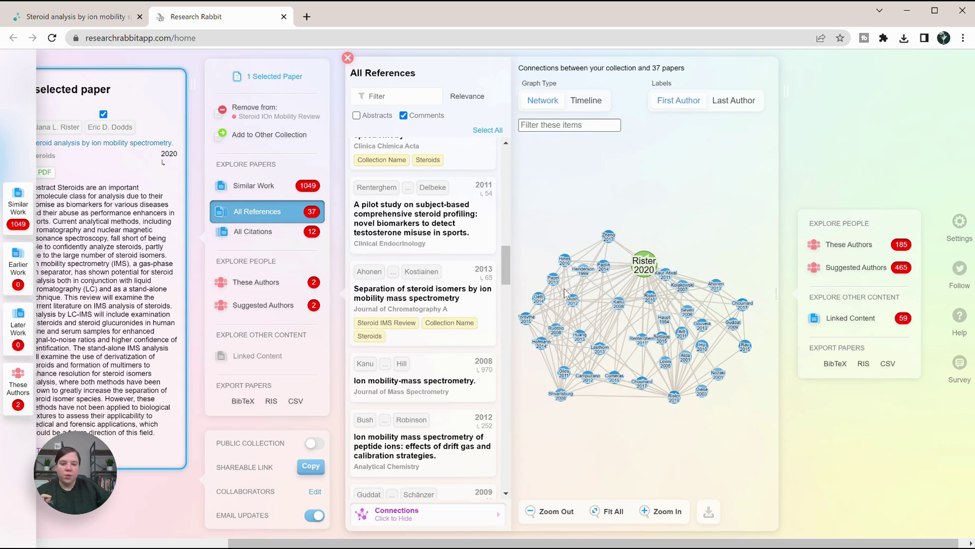
Step: Preview references Gelb 2014, Hines 2016, Henderson 1999, Haupt 1984, Giese 2003 and Severi 2006
left_click(537, 305)
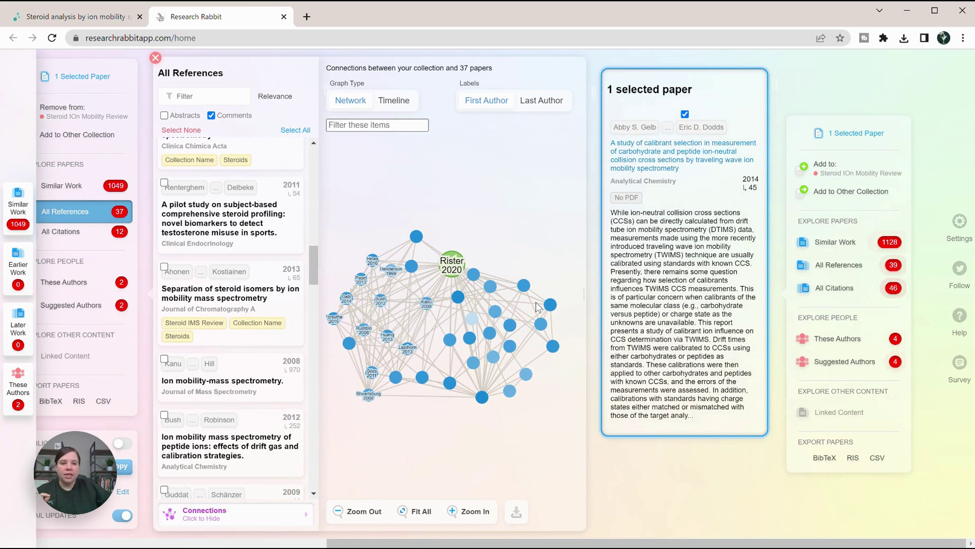
left_click(373, 268)
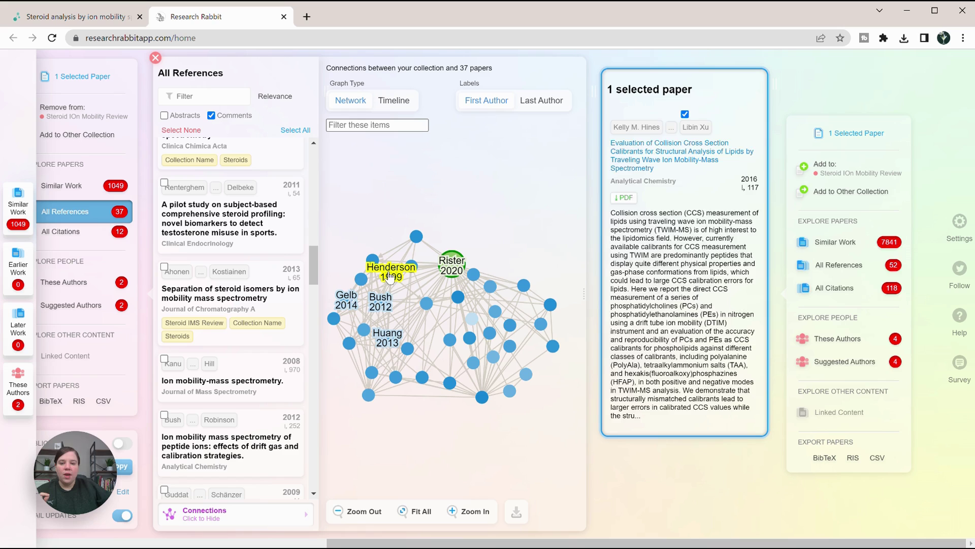
left_click(391, 276)
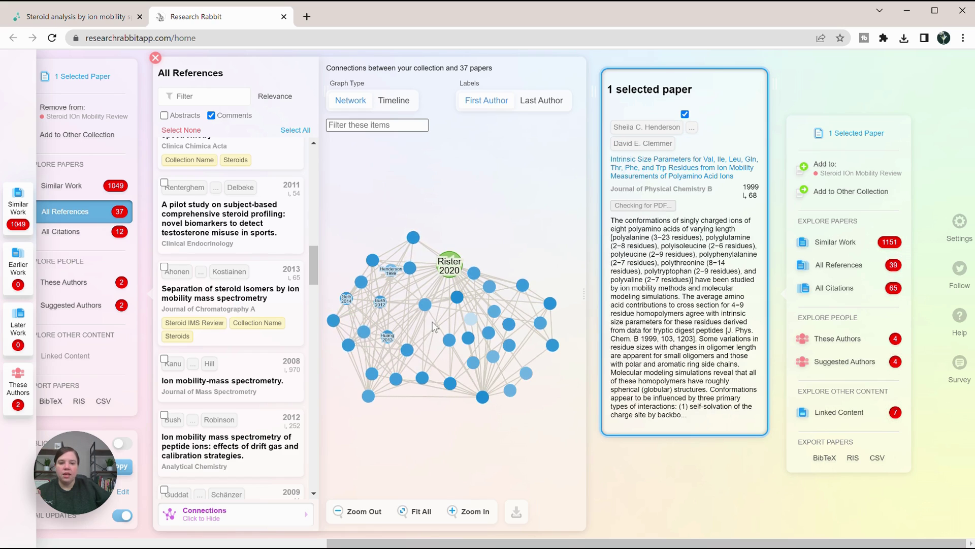
left_click(471, 324)
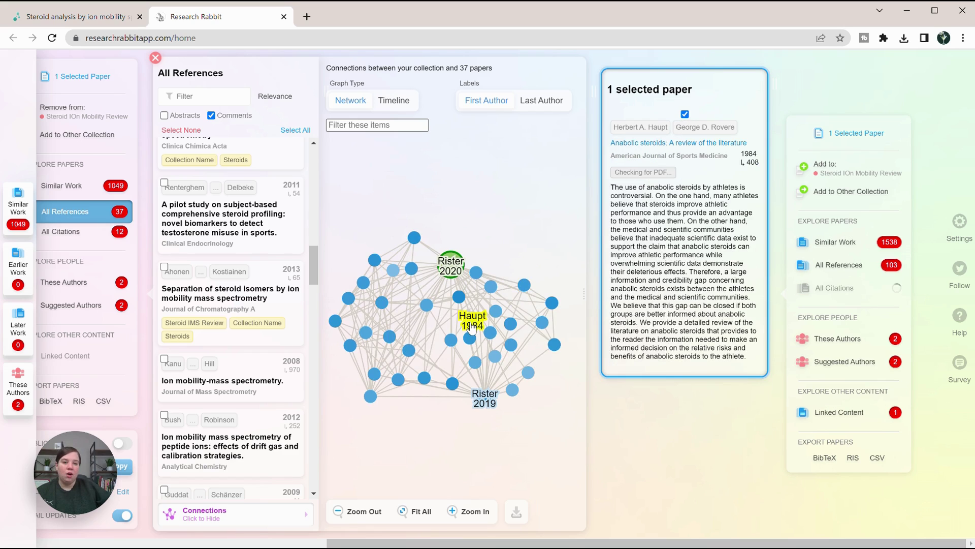
left_click(513, 326)
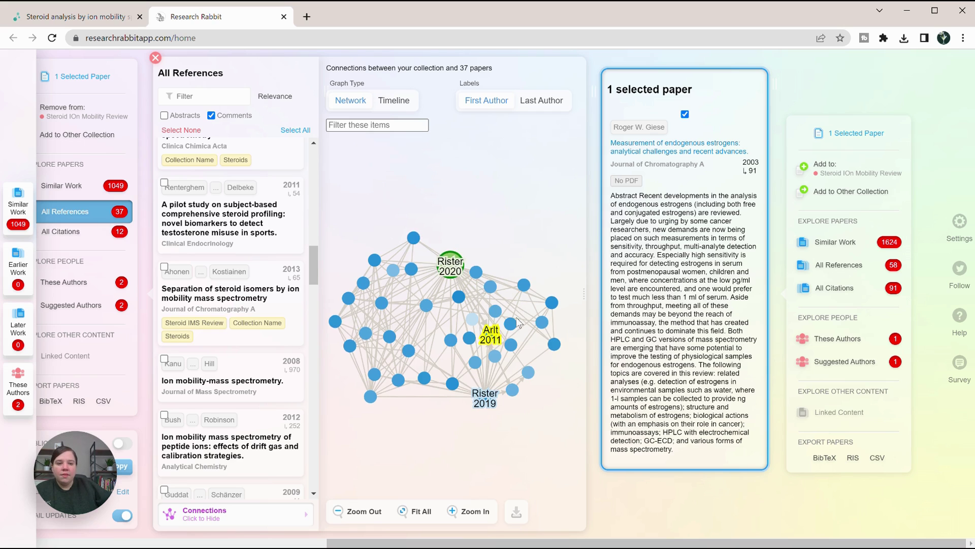
left_click(498, 317)
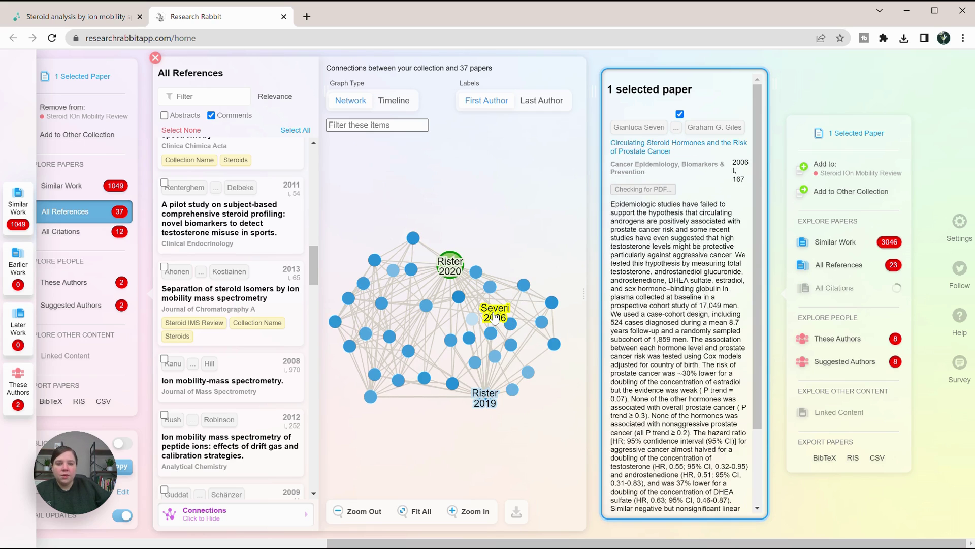
left_click(391, 273)
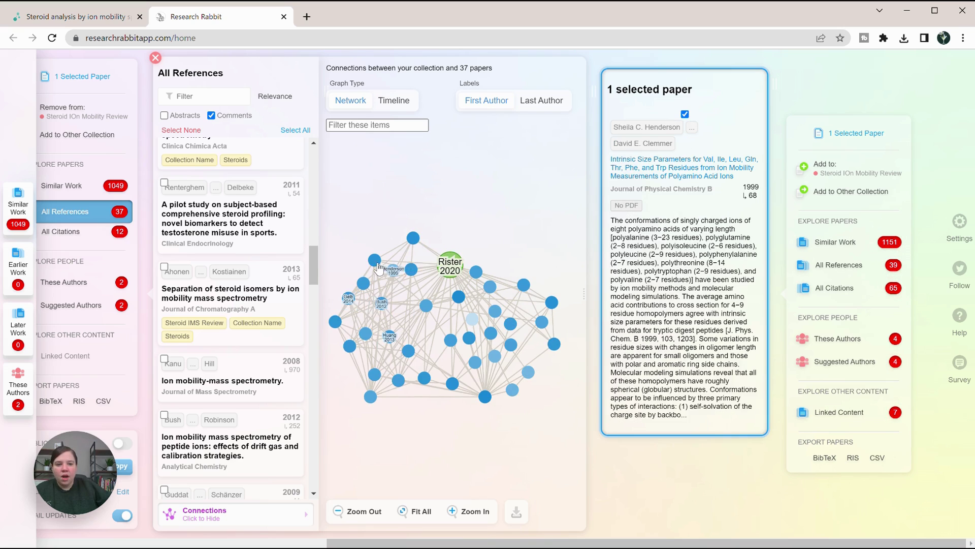
Step: Preview references Pagel 2013, Hofmann 2014, Huang 2013, Cumeras 2015, Kanu 2008 and Haupt 1984
left_click(380, 269)
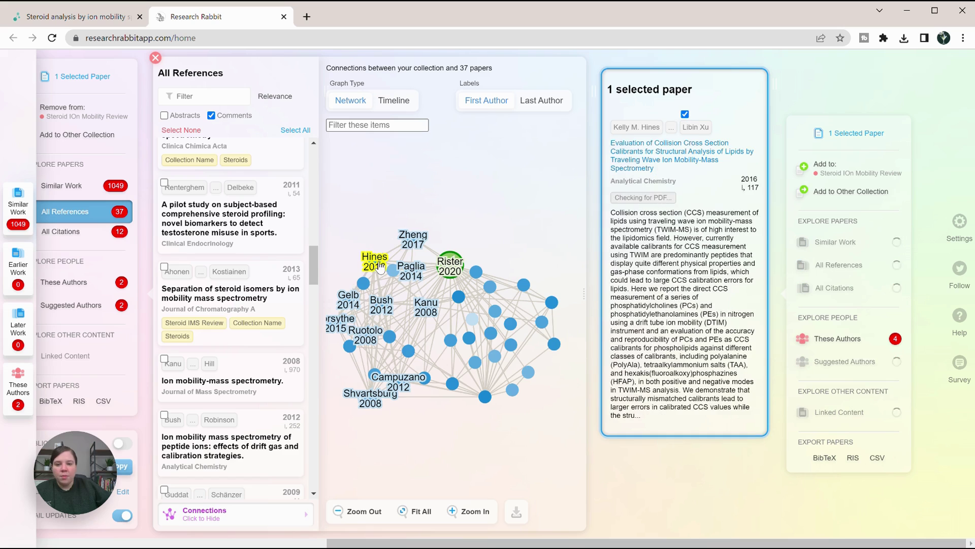
left_click(364, 283)
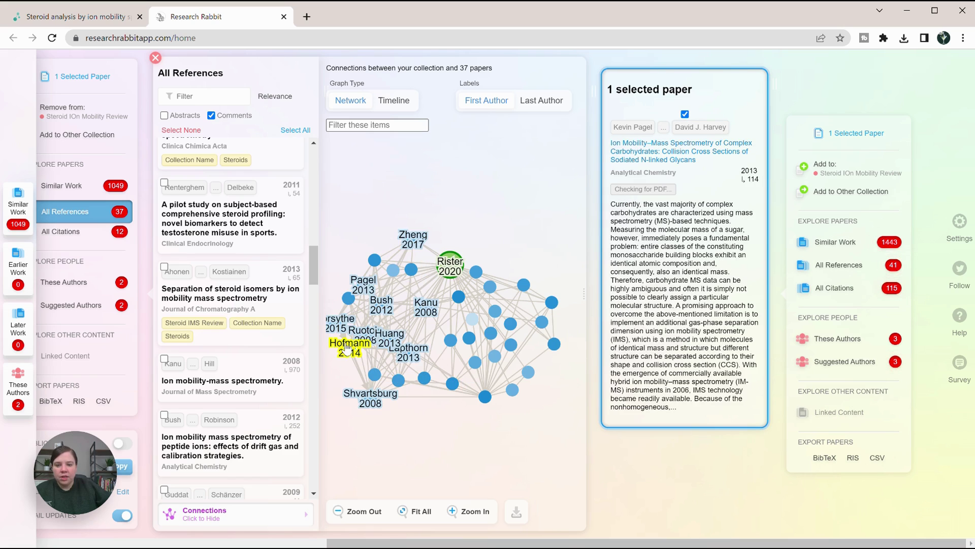
left_click(350, 347)
left_click(390, 336)
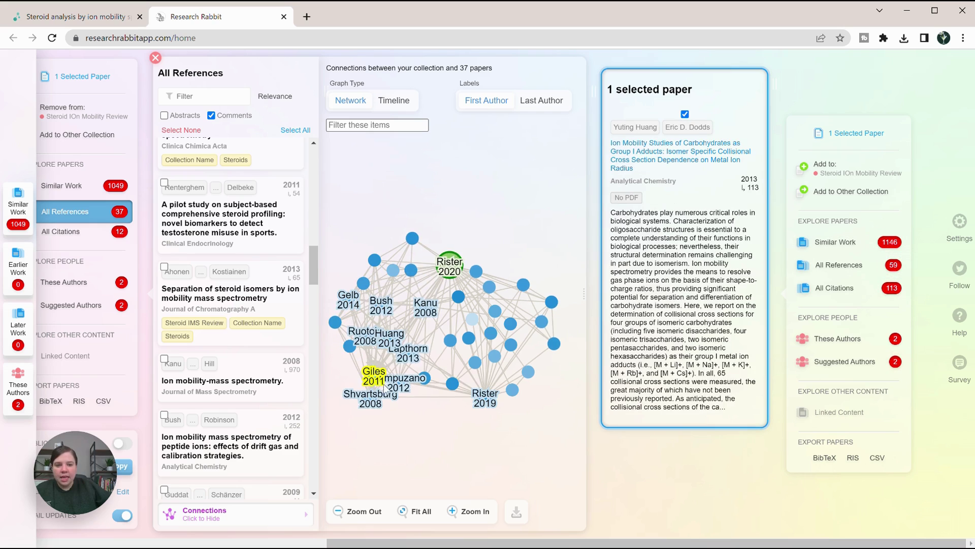
left_click(428, 385)
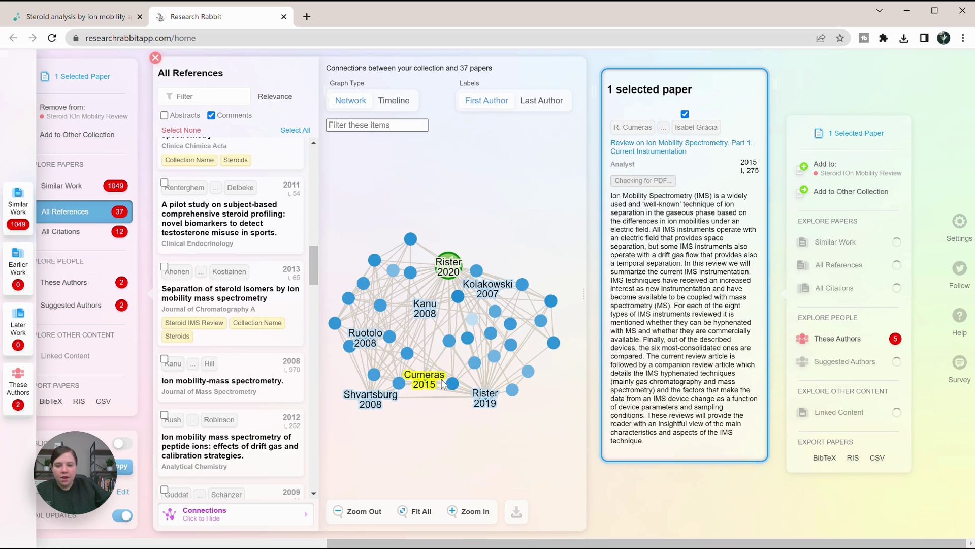
left_click(425, 309)
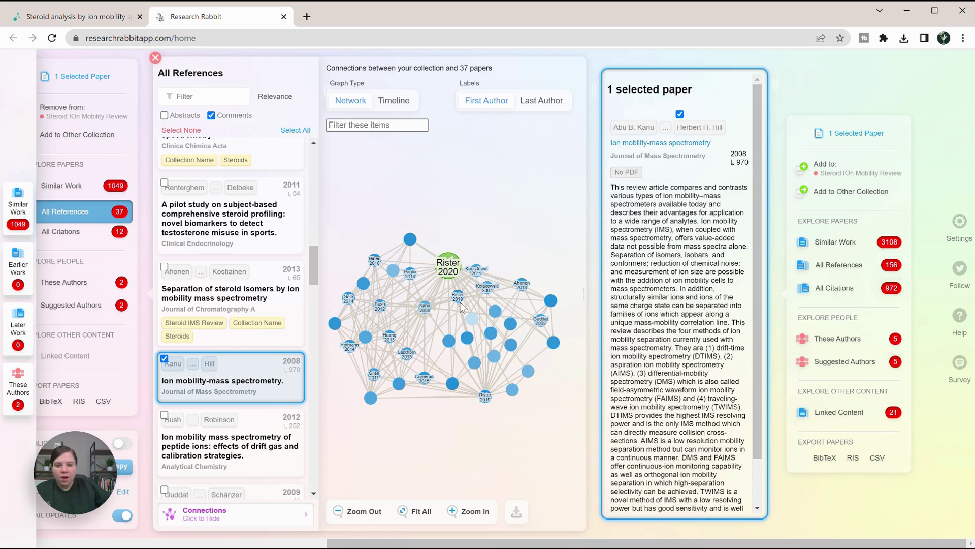
left_click(463, 306)
left_click(467, 338)
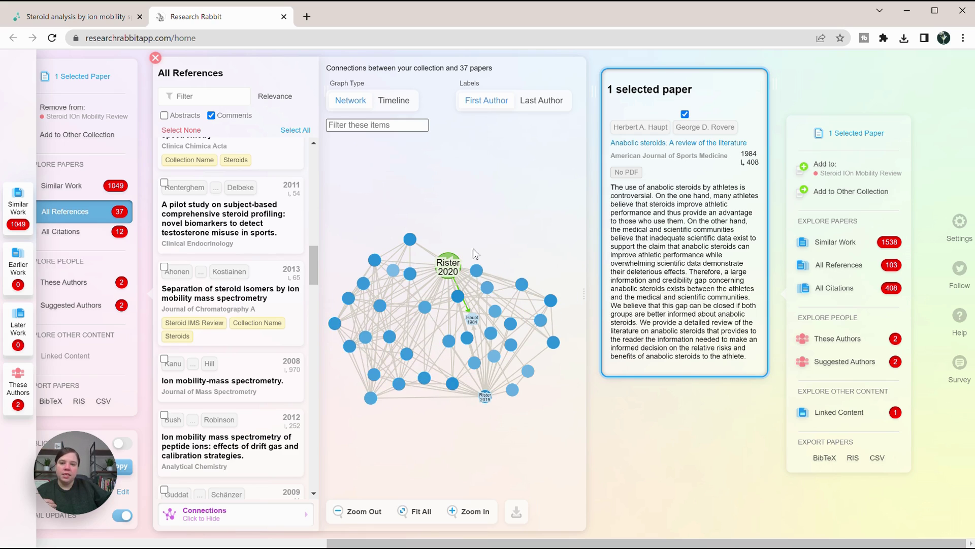
Step: Show the references as an enlarged timeline and view the Ray 2015 and Zheng 2017 papers
left_click(389, 102)
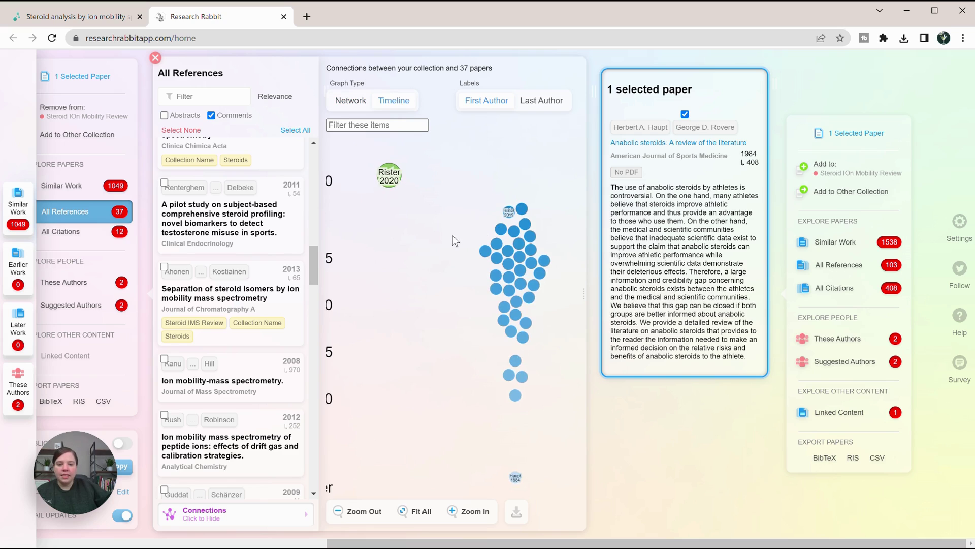
mouse_move(438, 205)
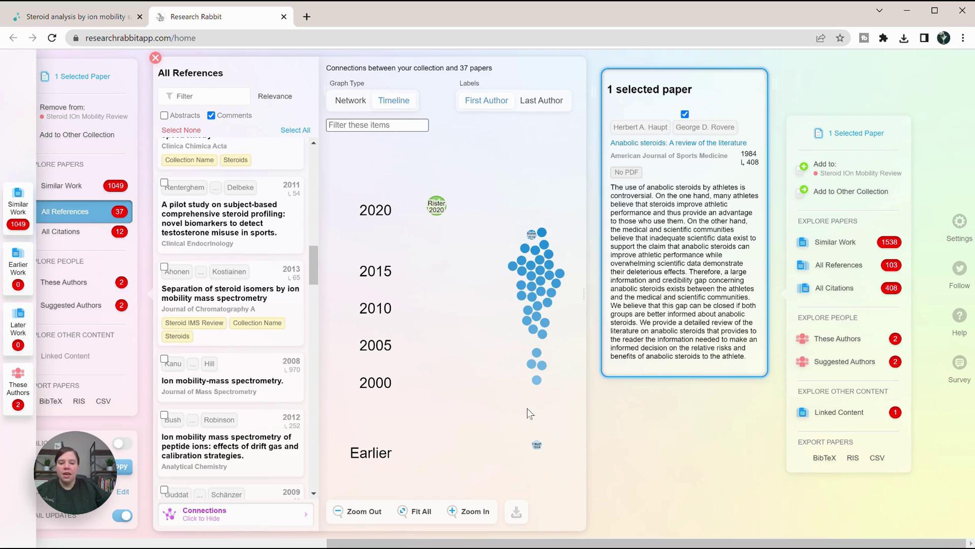
left_click(477, 511)
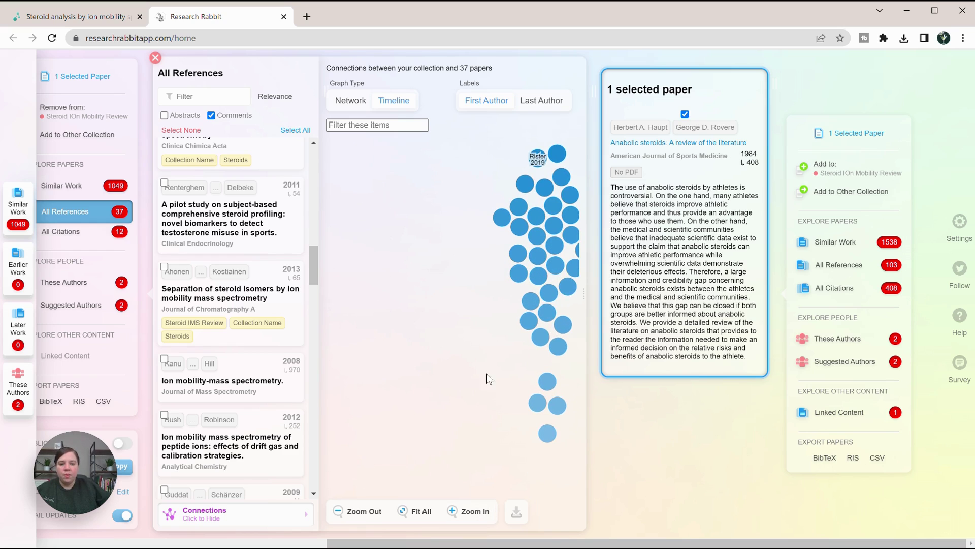
left_click_drag(493, 343, 423, 350)
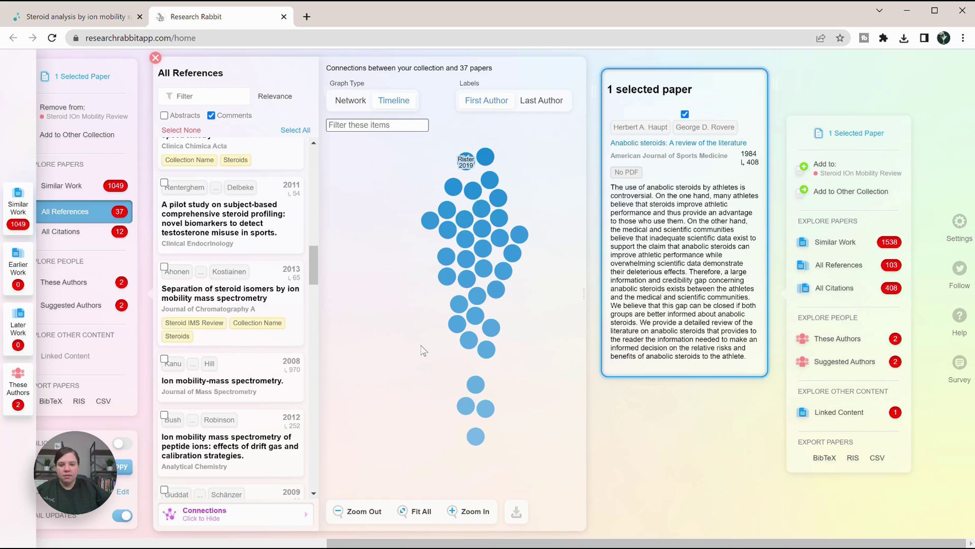
left_click(462, 226)
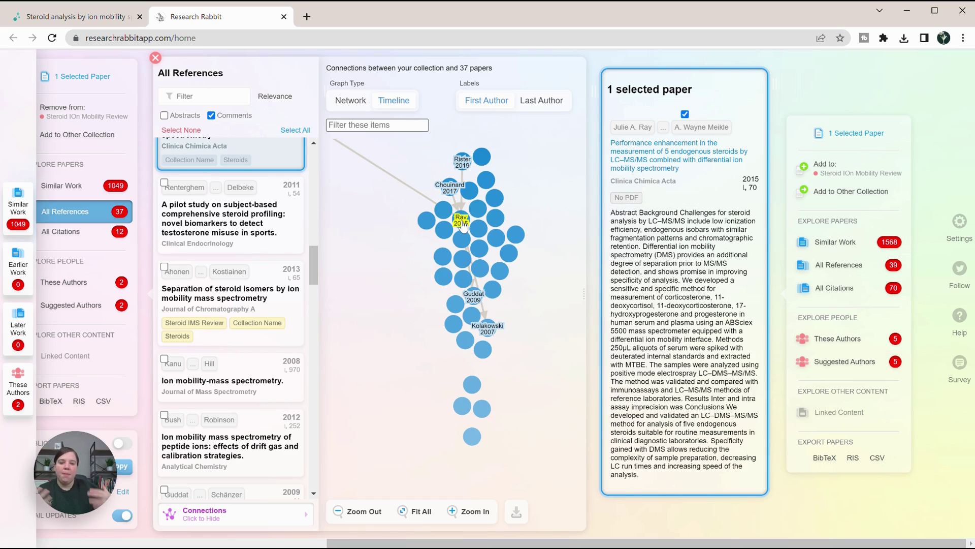
left_click(482, 182)
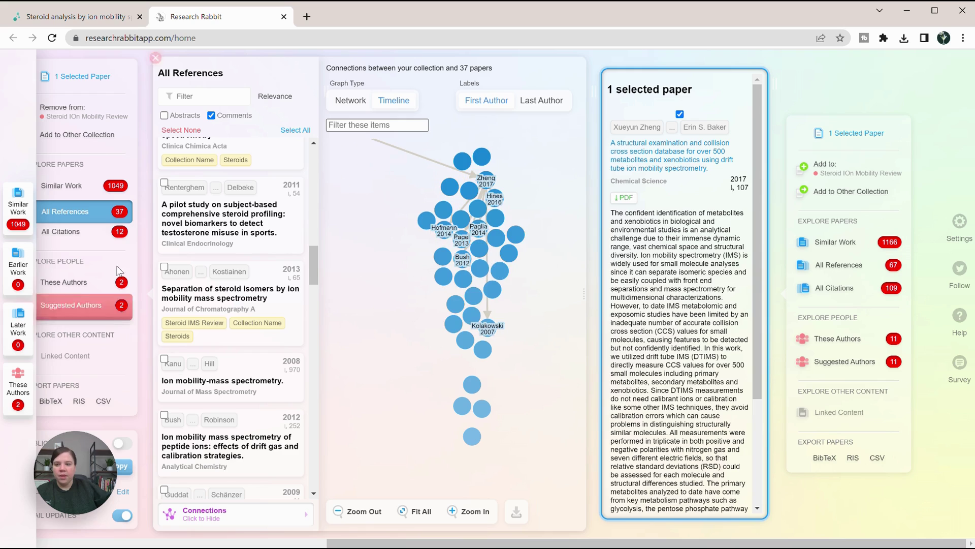
Step: List the review's citing papers and view Canellas 2019, te Brinke 2022, Kaleta 2021 and Velosa 2021
left_click(88, 239)
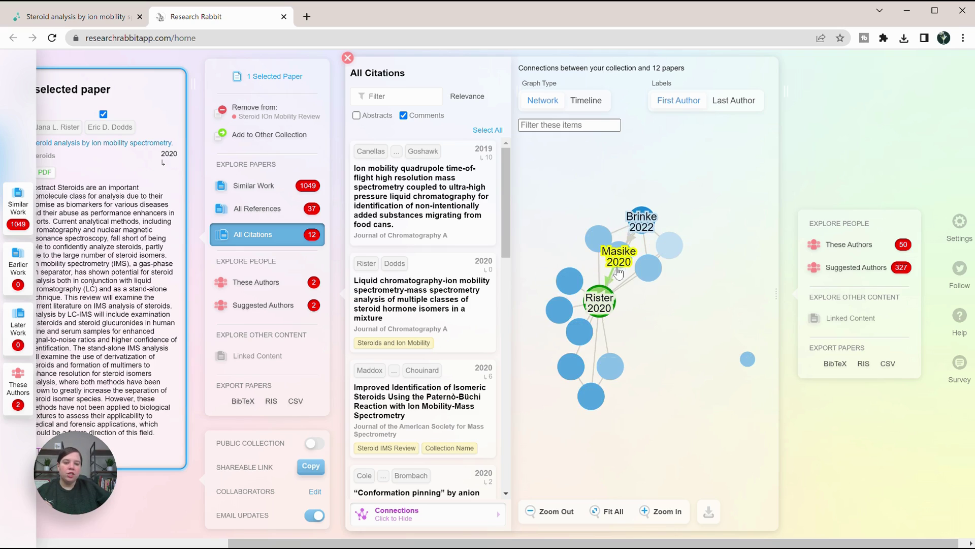
left_click(669, 252)
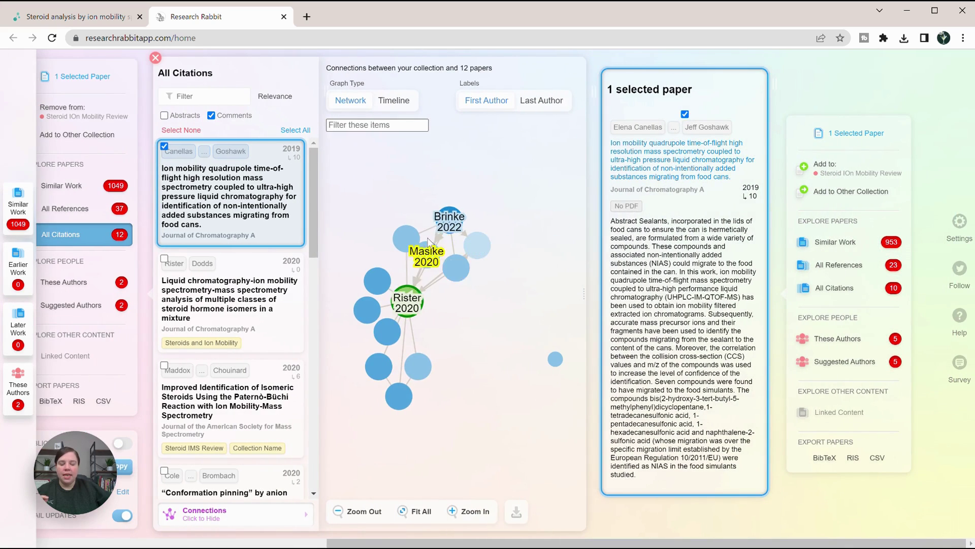
left_click(446, 227)
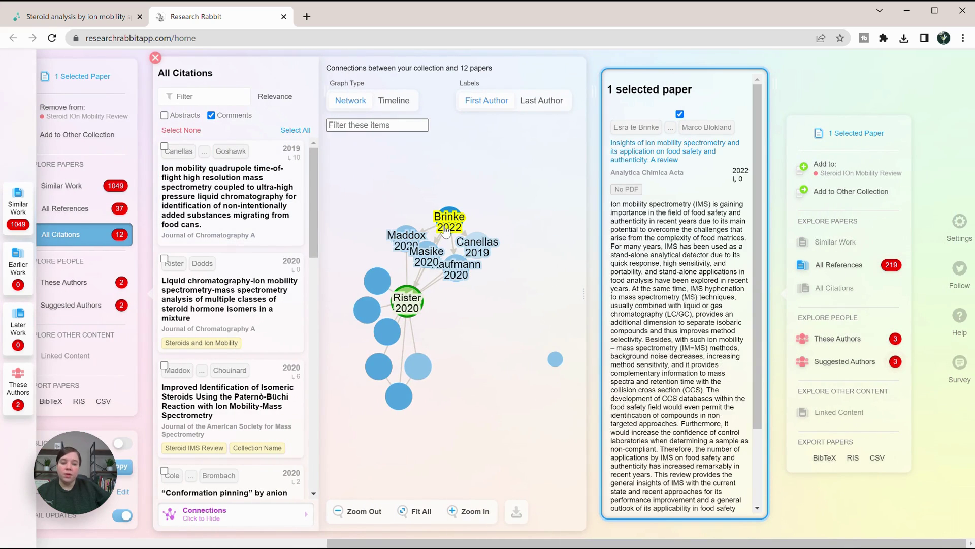
left_click(387, 331)
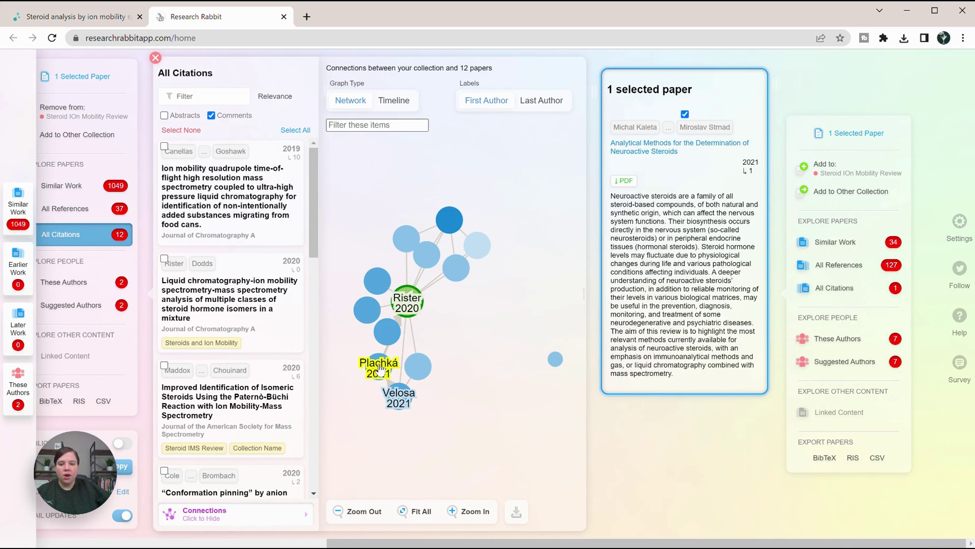
left_click(399, 397)
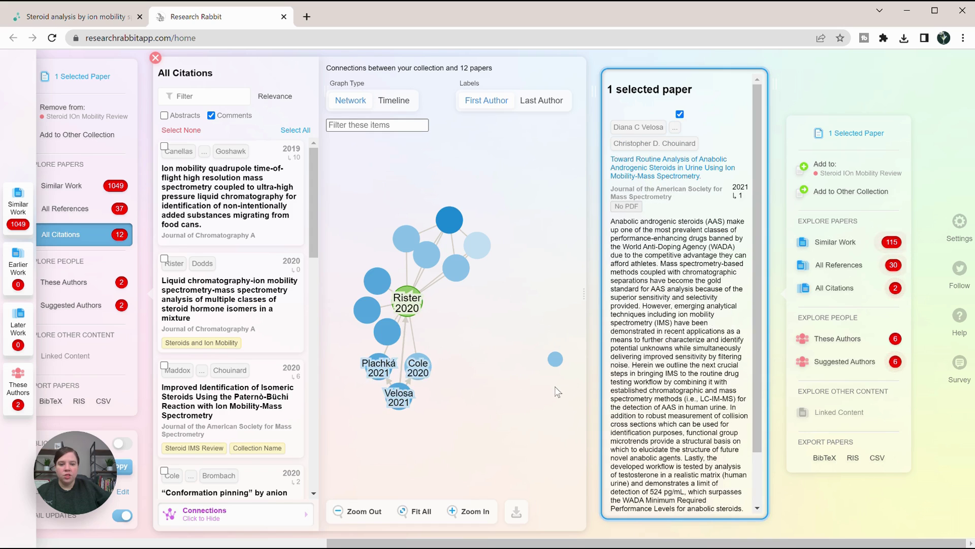
Step: View Rister 2020, Cole 2020, Kaufmann 2020 and Canellas 2019, then show the review's similar work
left_click(556, 362)
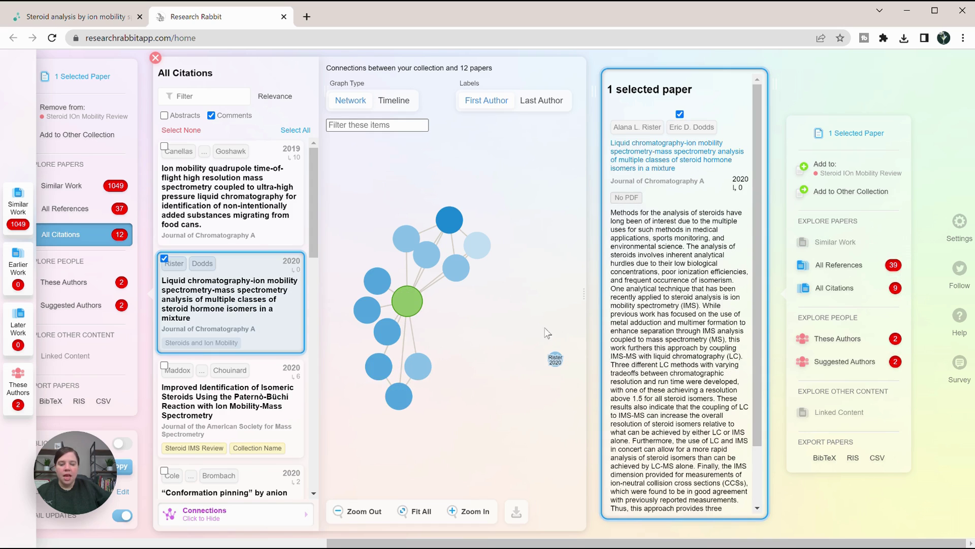
left_click(417, 365)
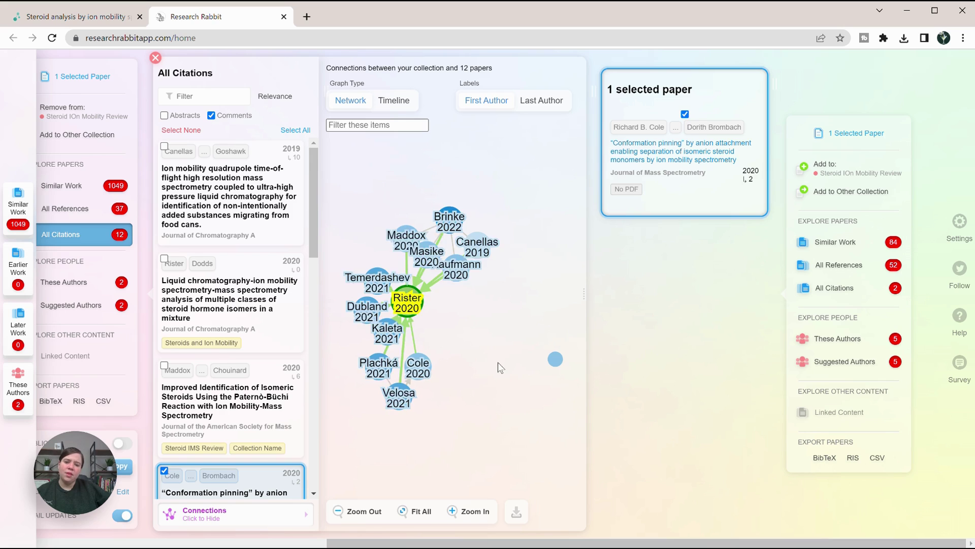
left_click(461, 277)
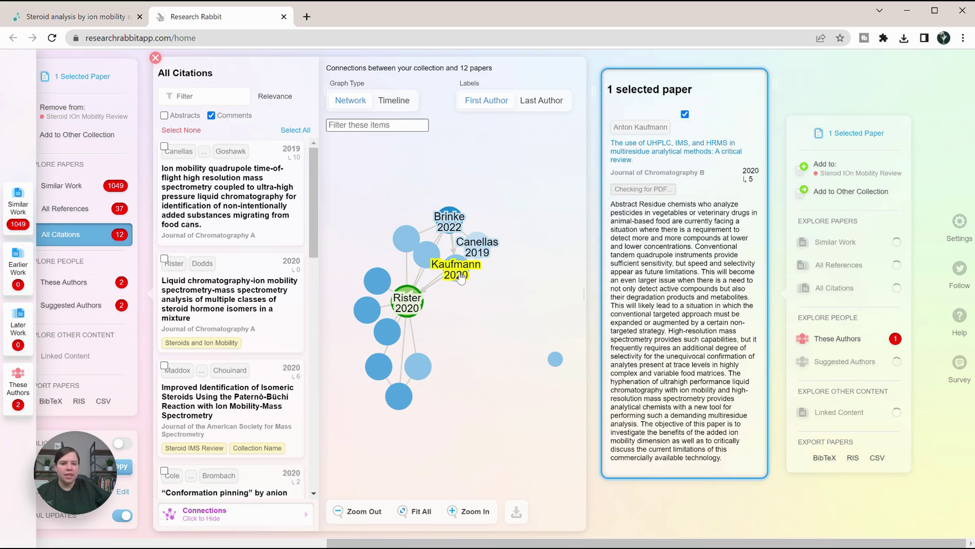
left_click(470, 245)
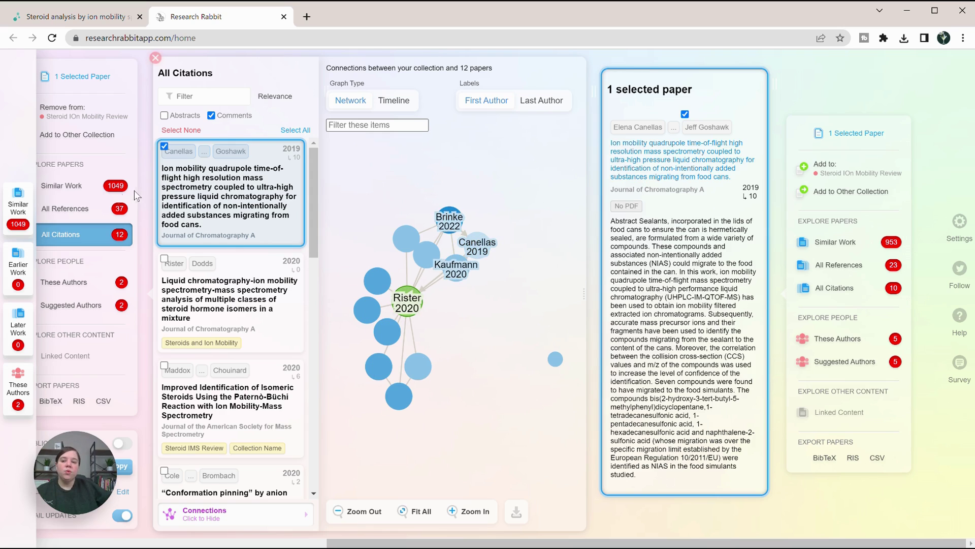
left_click(84, 192)
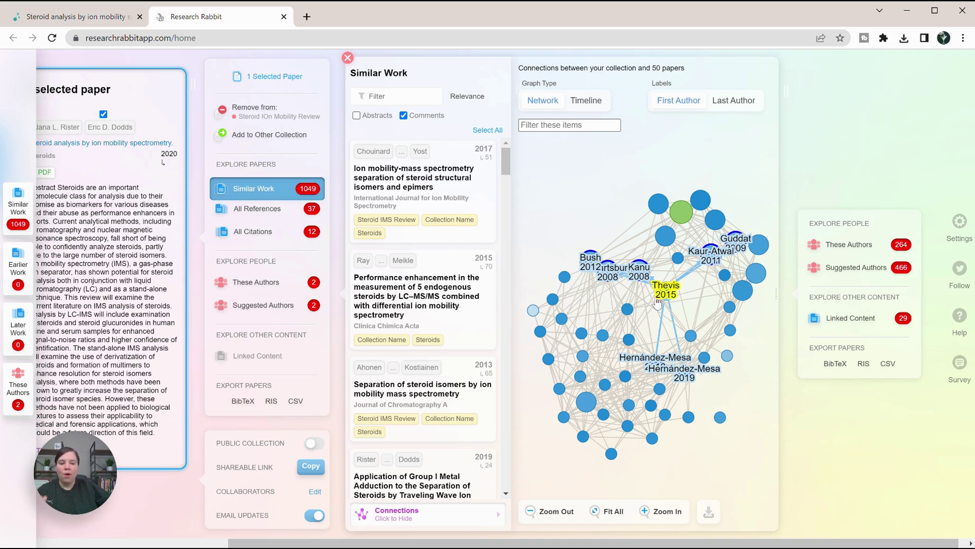
Step: Inspect similar papers Chouinard 2019, Rister 2019, Chouinard 2017, Kaur-Atwal 2011, Guddat 2009, Paglia 2014, Picache 2019
left_click(626, 316)
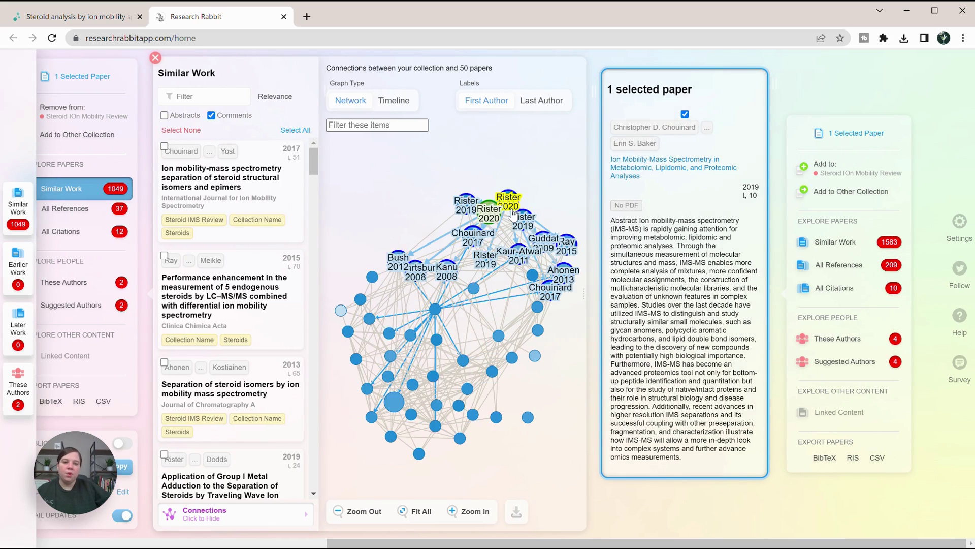
left_click(526, 227)
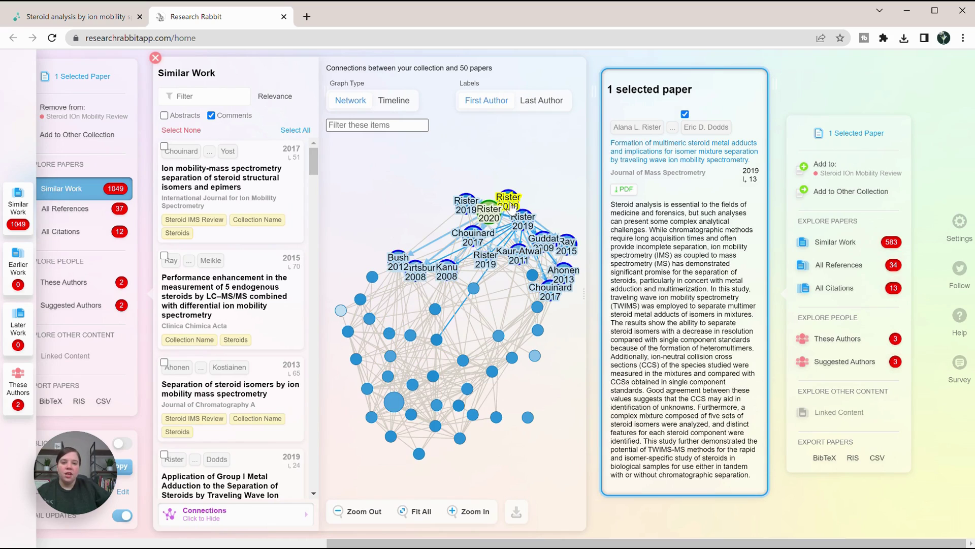
left_click(467, 209)
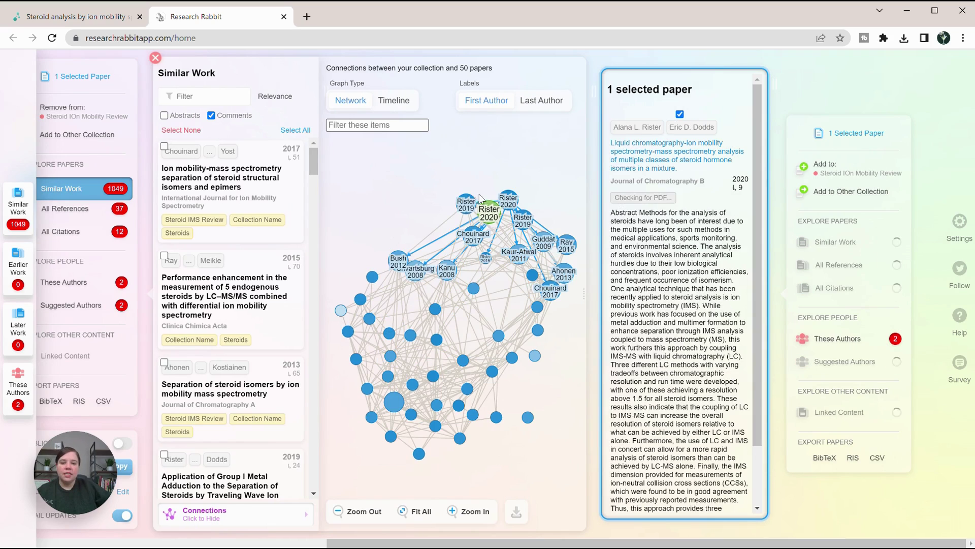
left_click(474, 244)
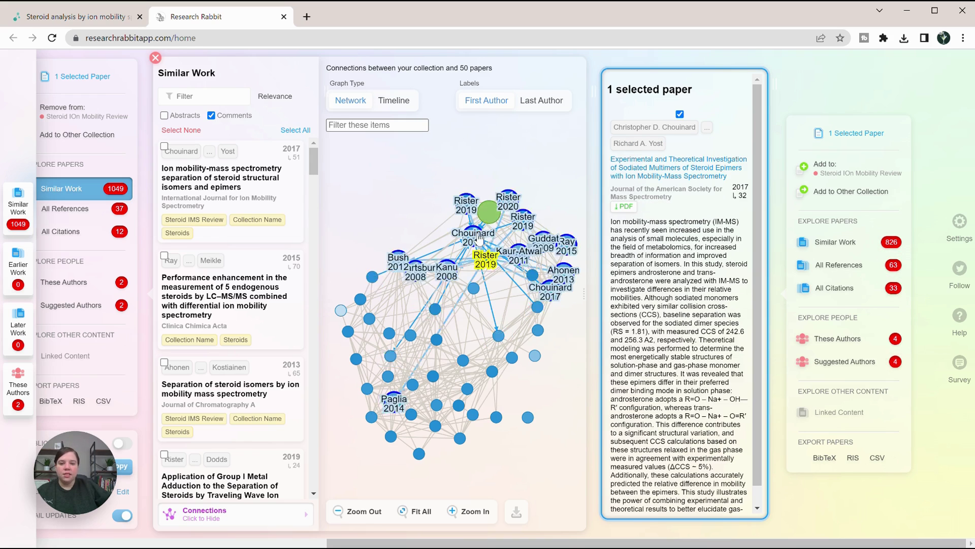
left_click(526, 256)
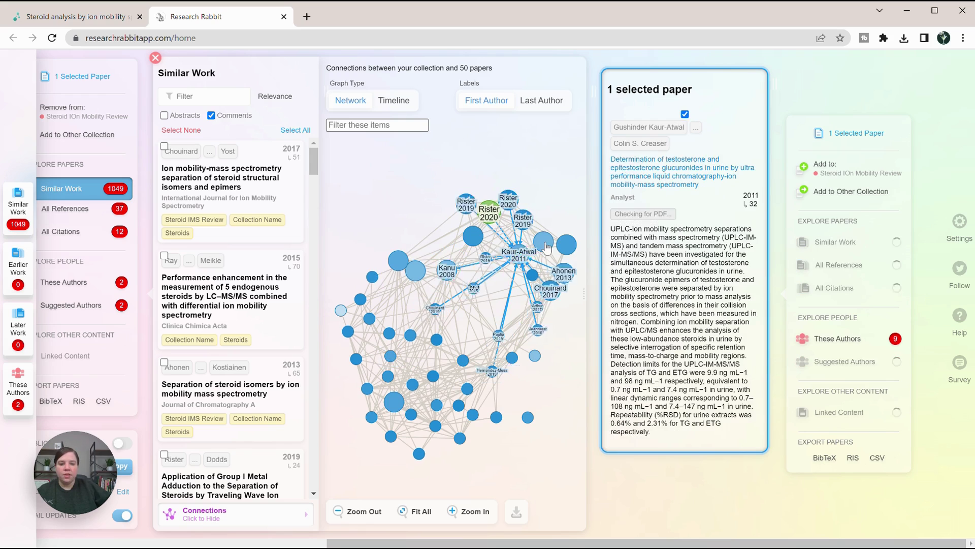
left_click(565, 247)
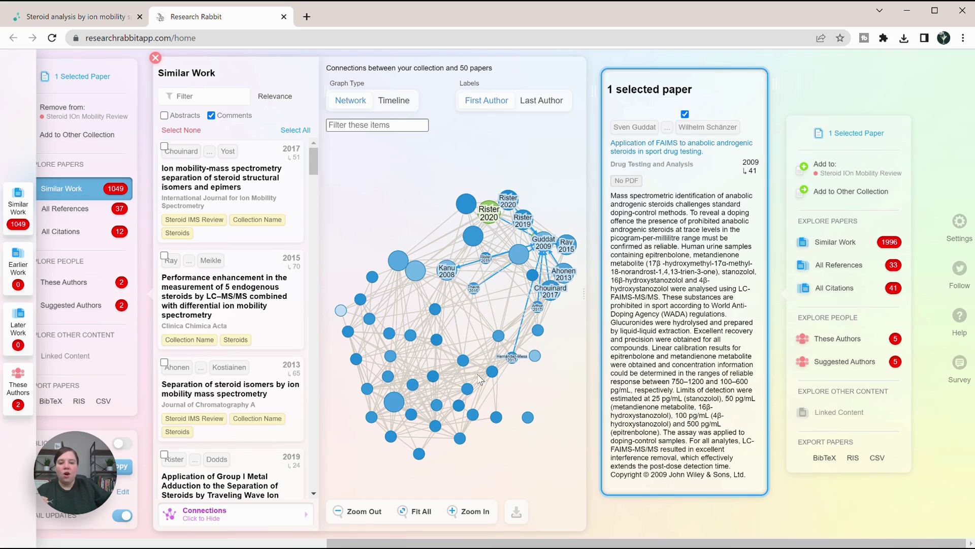
left_click(391, 403)
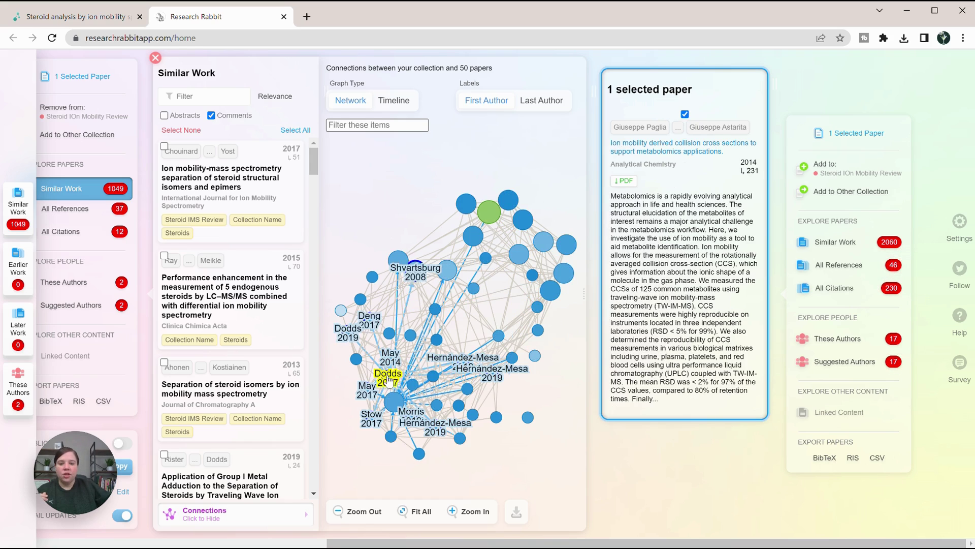
left_click(389, 445)
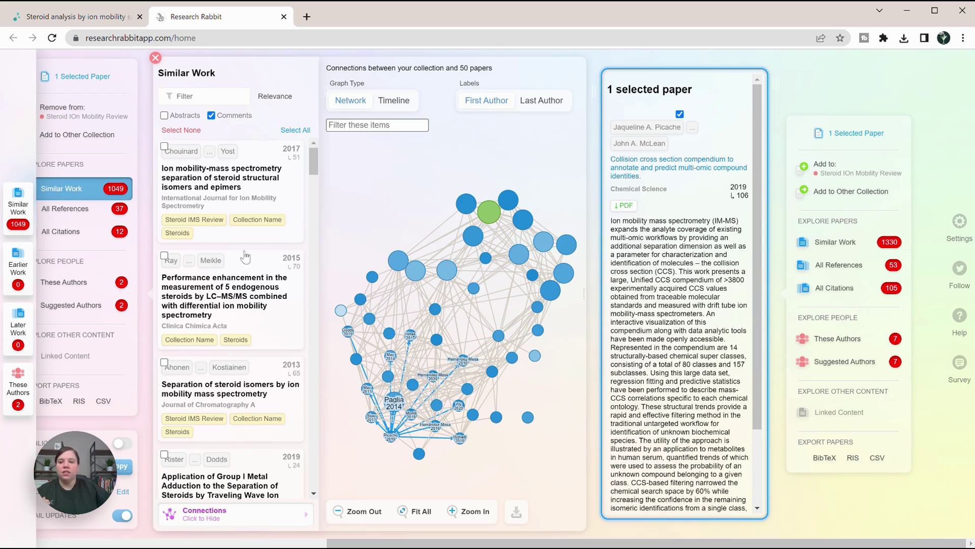
Step: Return to the Steroid IMS Review collection and list Similar Work for all 15 papers
left_click(156, 58)
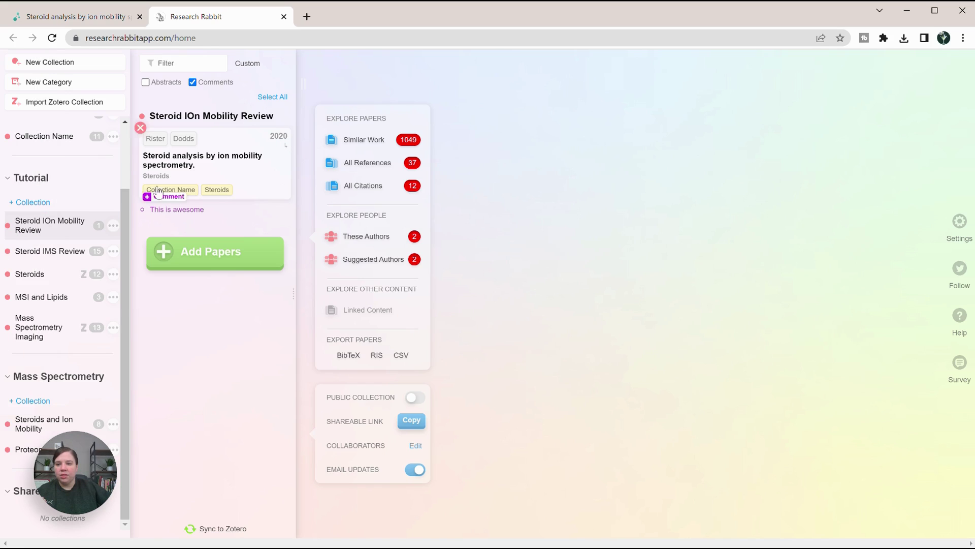
left_click(27, 254)
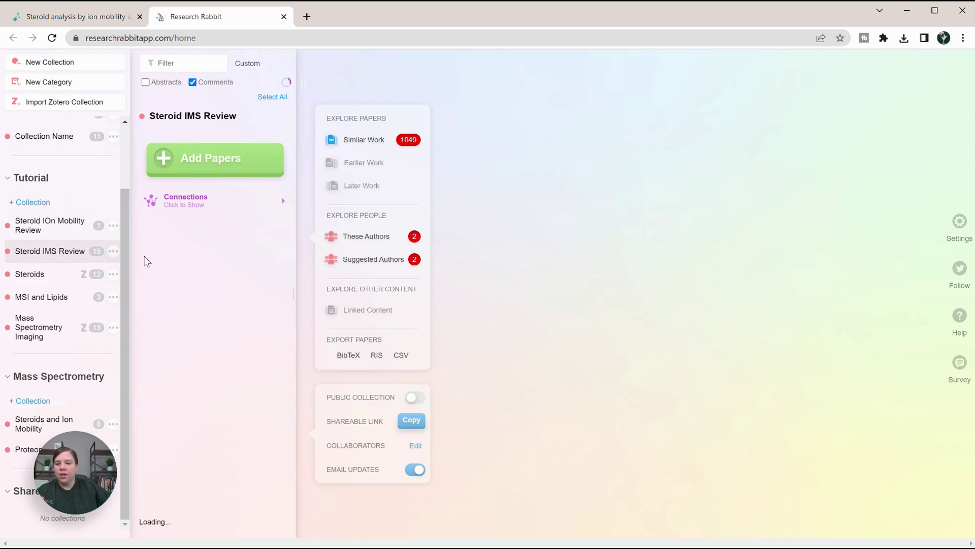
scroll(168, 214, "down", 4)
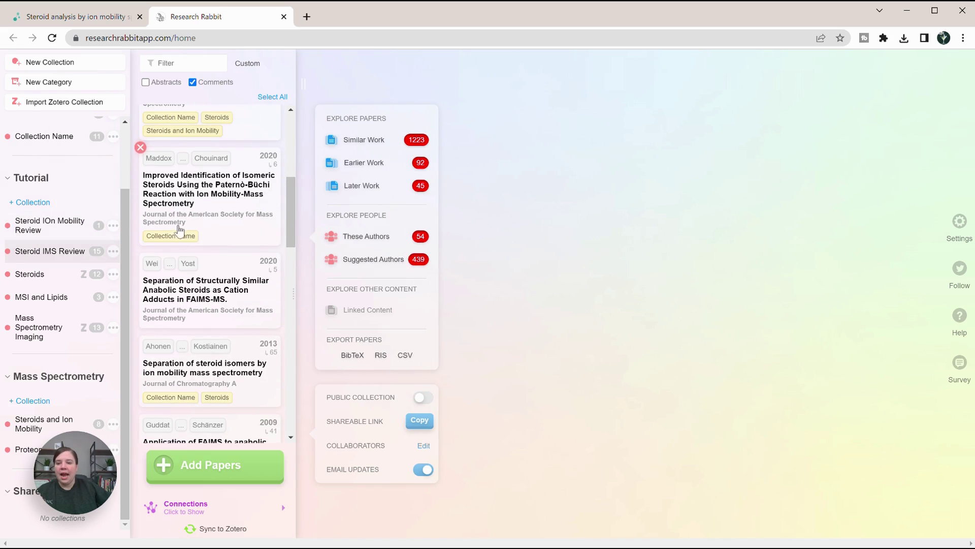
left_click(366, 139)
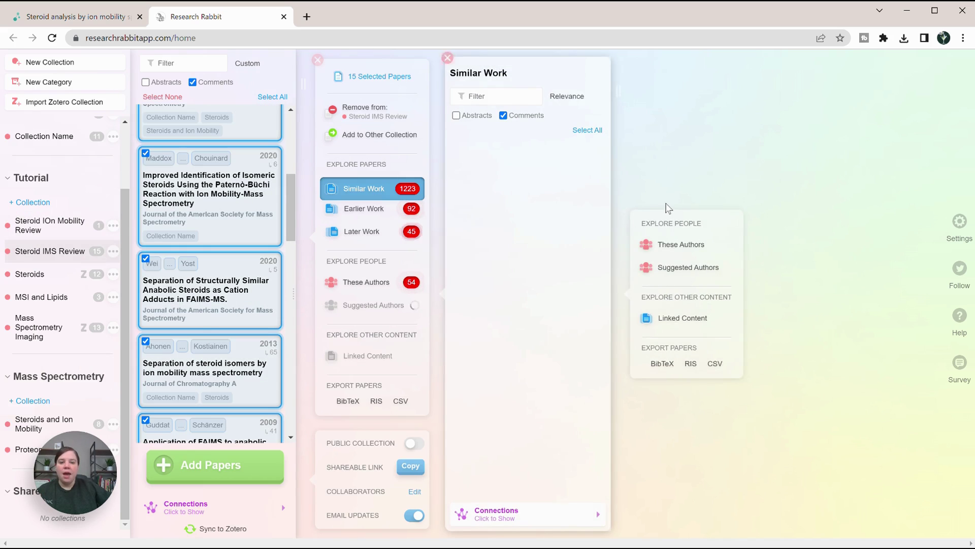